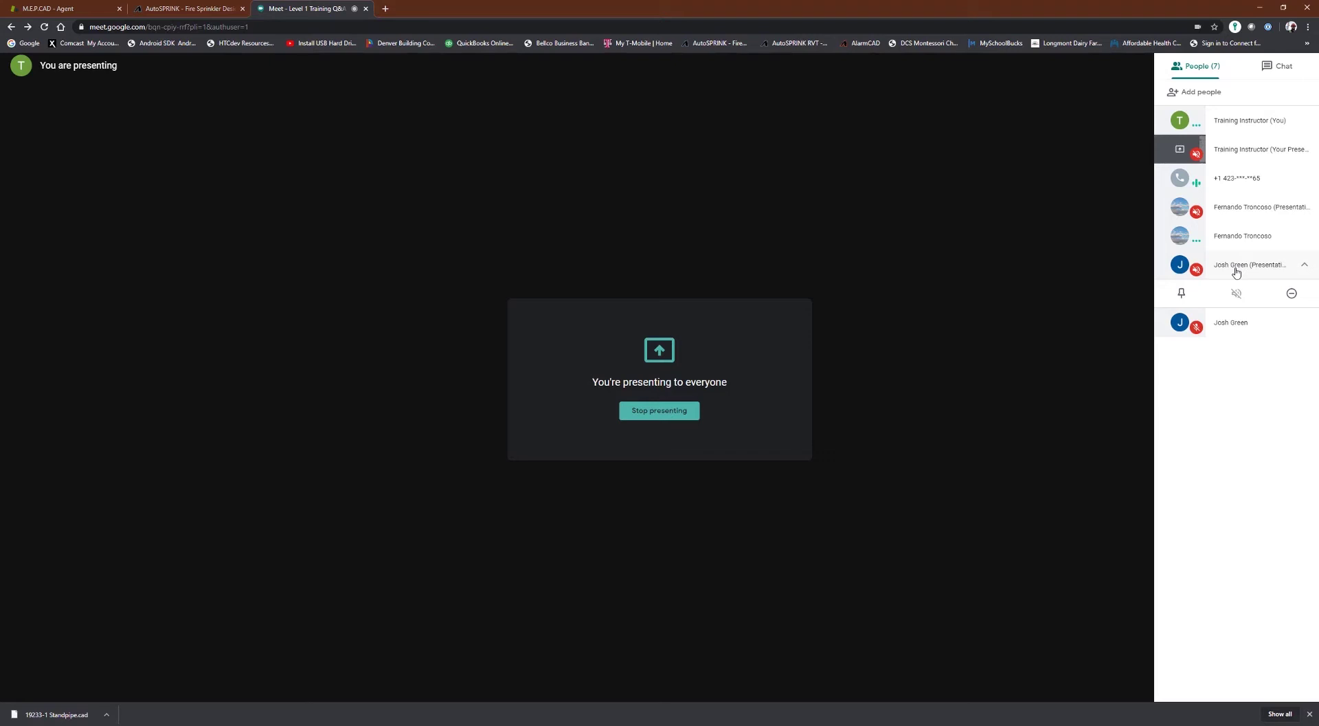
Pin the other participant's shared presentation in the meeting and bring the riser manifold in the model into view
left_click(1181, 293)
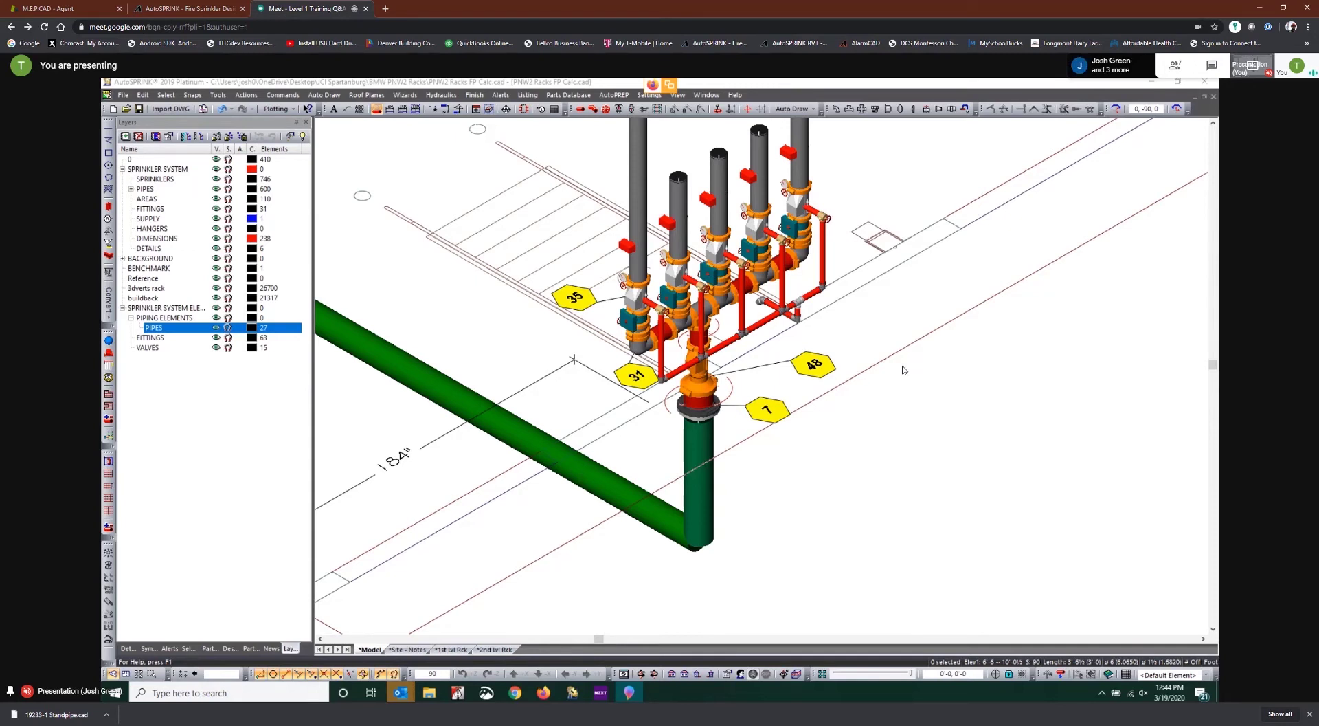
left_click(905, 370)
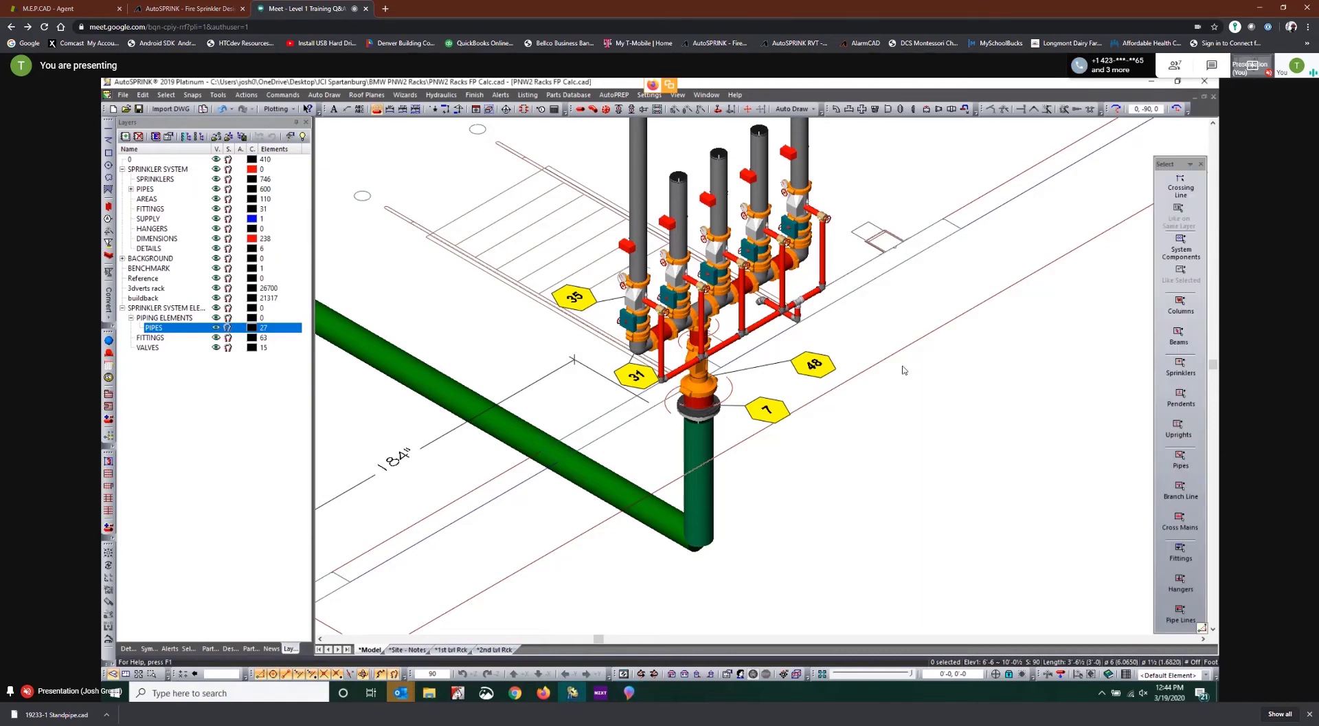
middle_click_drag(904, 370, 882, 511)
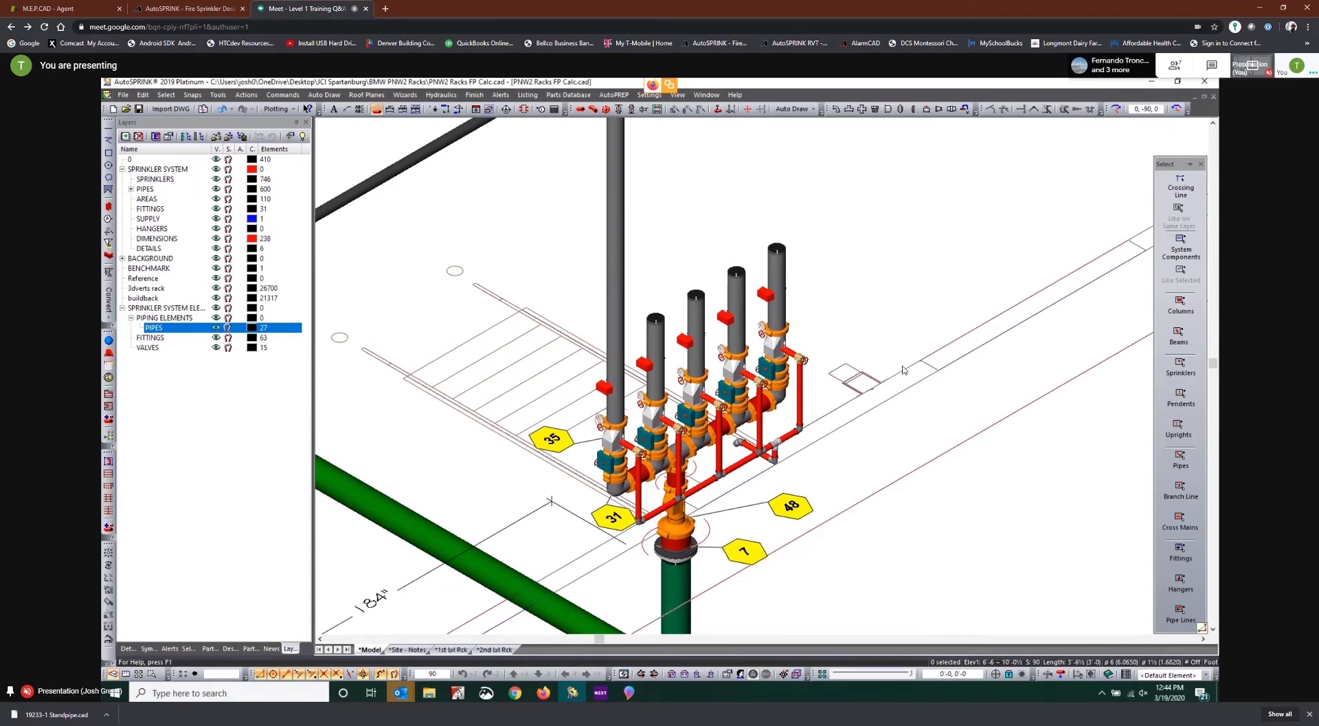
key("alt+Tab")
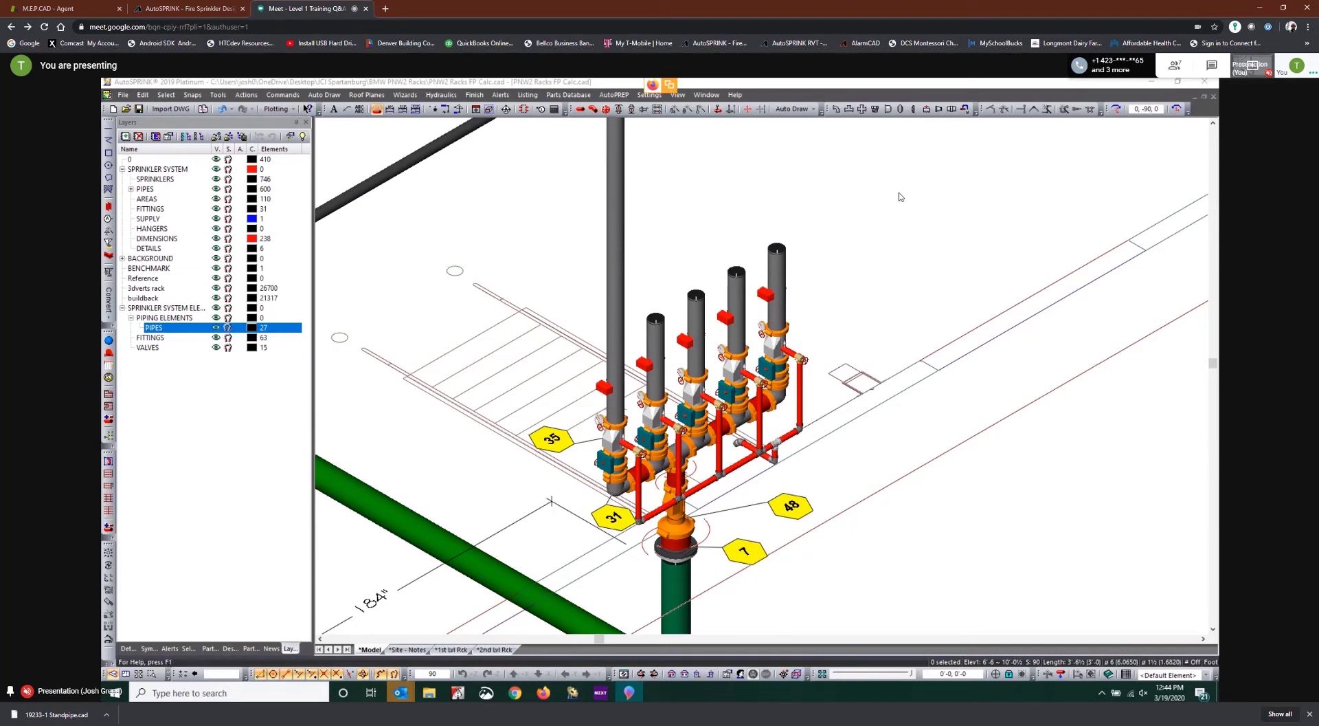
Place a hose element on the open top end of the second riser in the manifold
key("alt+a")
key("Left")
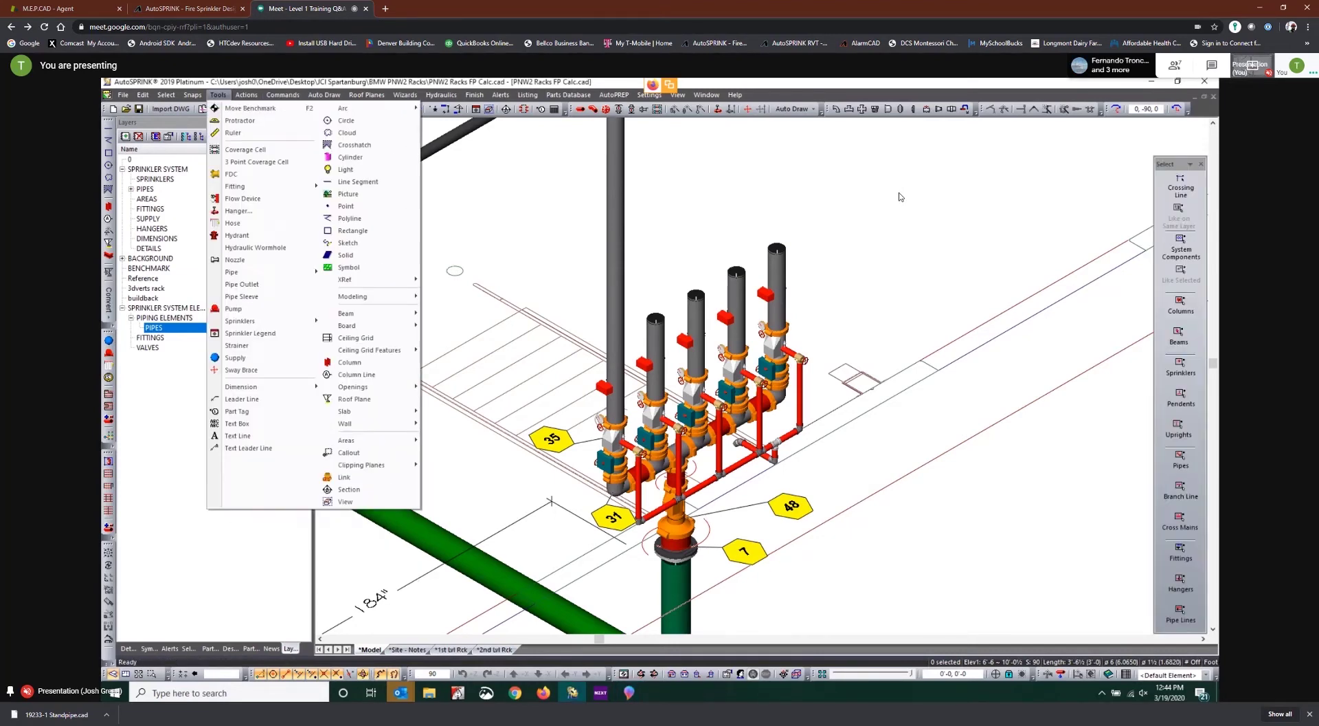
key("Down")
key("Down")
key("Down")
key("Down")
key("Down")
key("Down")
key("Down")
key("Down")
key("Down")
key("Down")
key("Down")
key("Down")
key("Down")
key("Down")
key("Down")
key("Down")
key("Up")
key("Up")
key("Up")
key("Up")
key("Up")
key("Up")
key("Up")
key("Up")
key("Up")
key("Up")
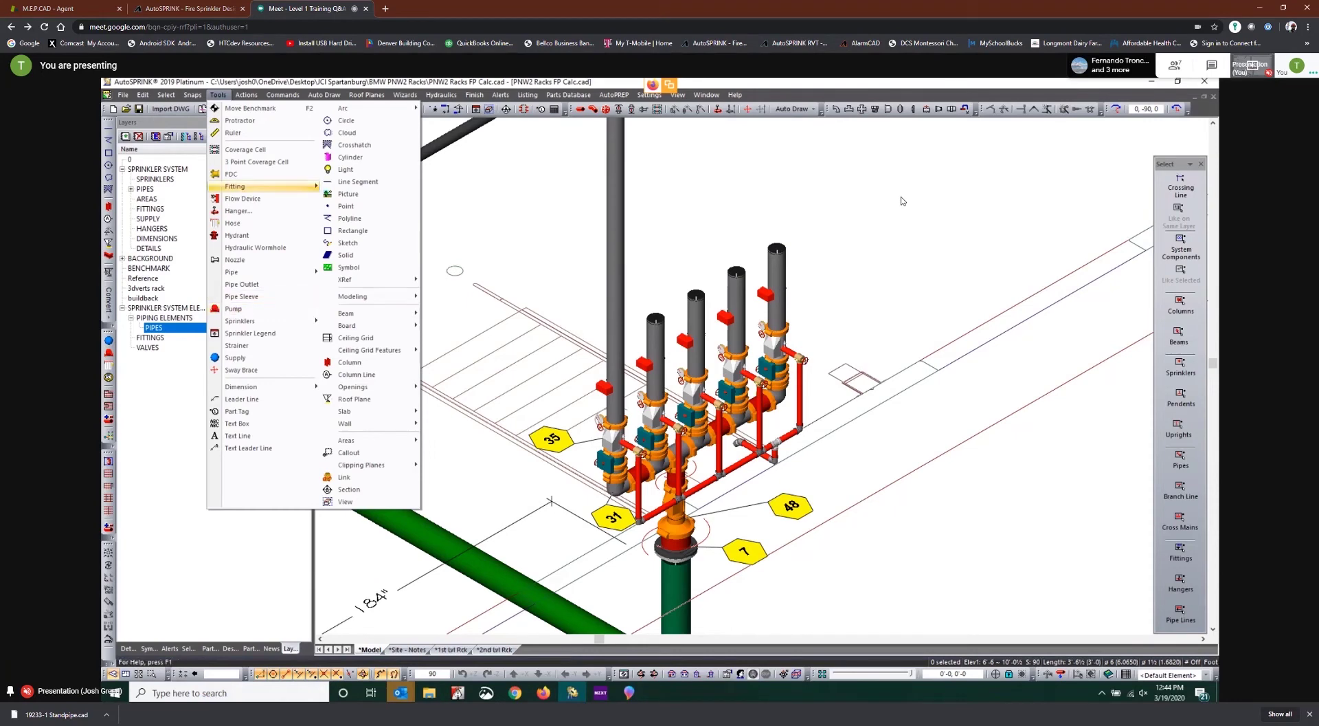
key("Down")
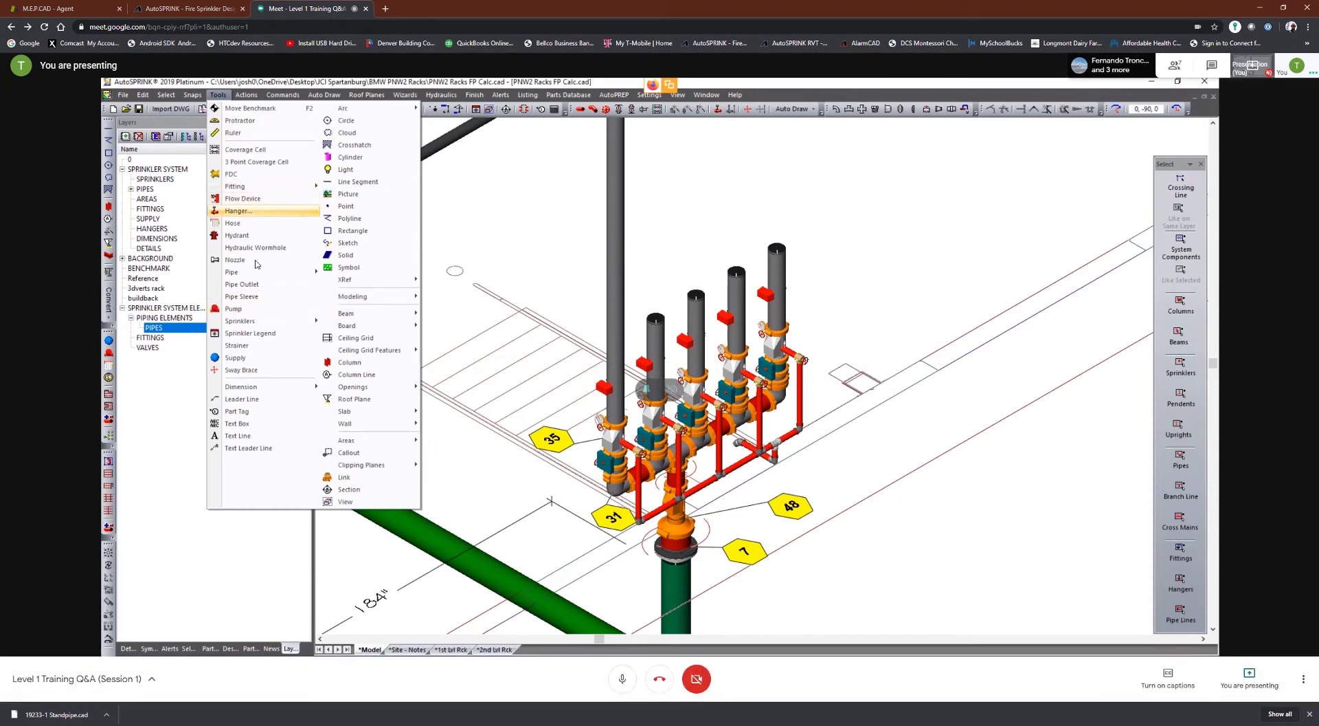
left_click(235, 224)
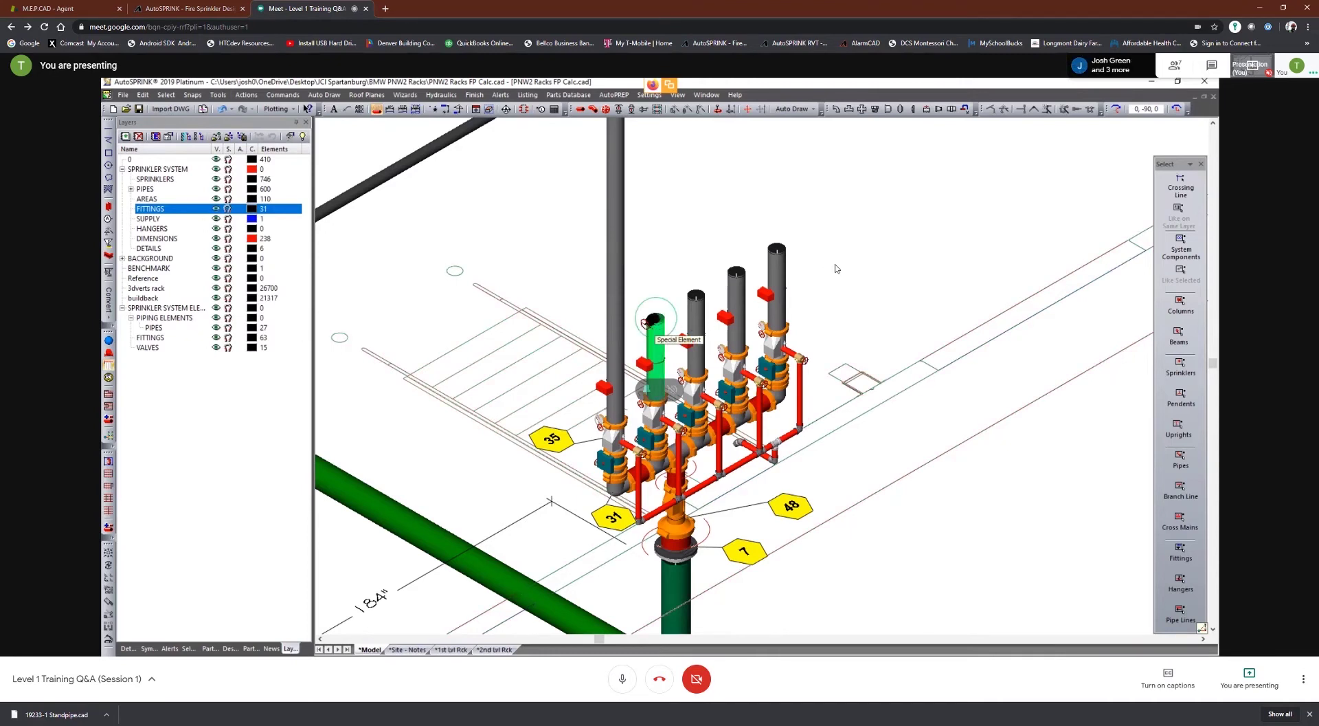
left_click(655, 318)
key("Escape")
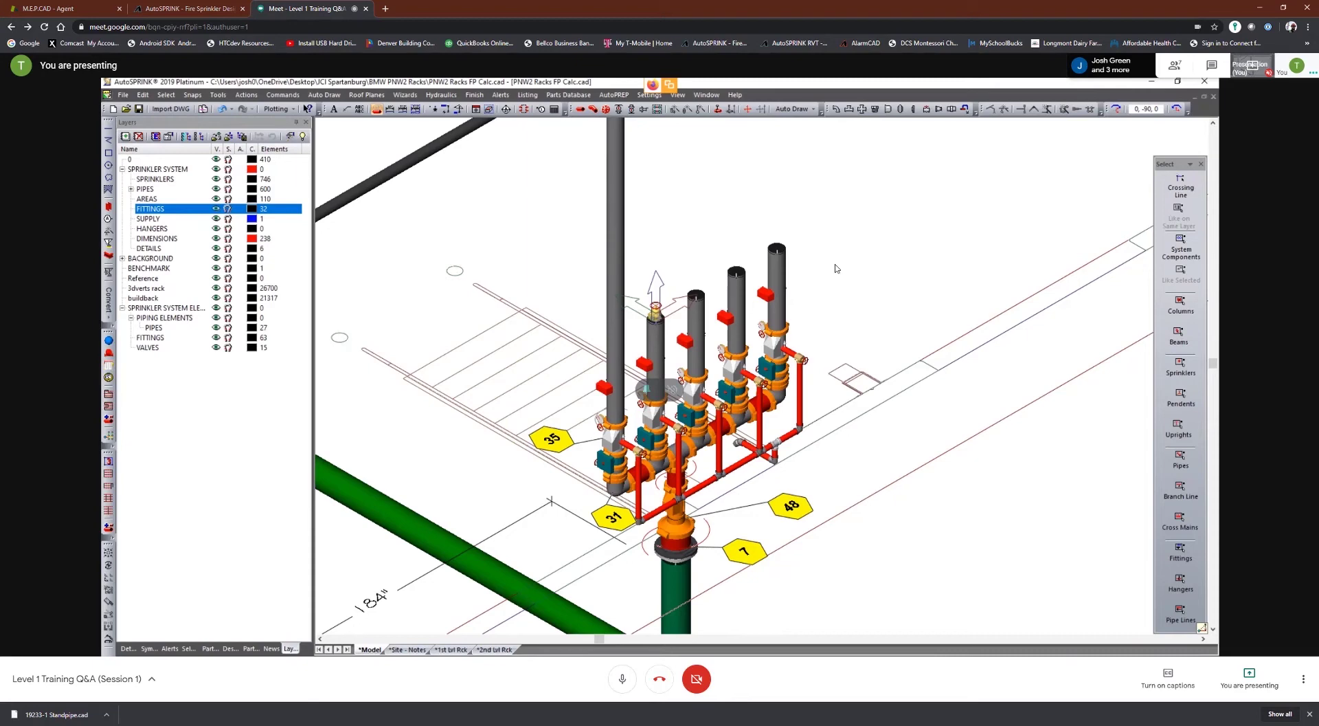
Set the hose valve on the second riser to Fixed Flow with a flow of 1711 and a minimum pressure of 124
scroll(836, 268, "up", 3)
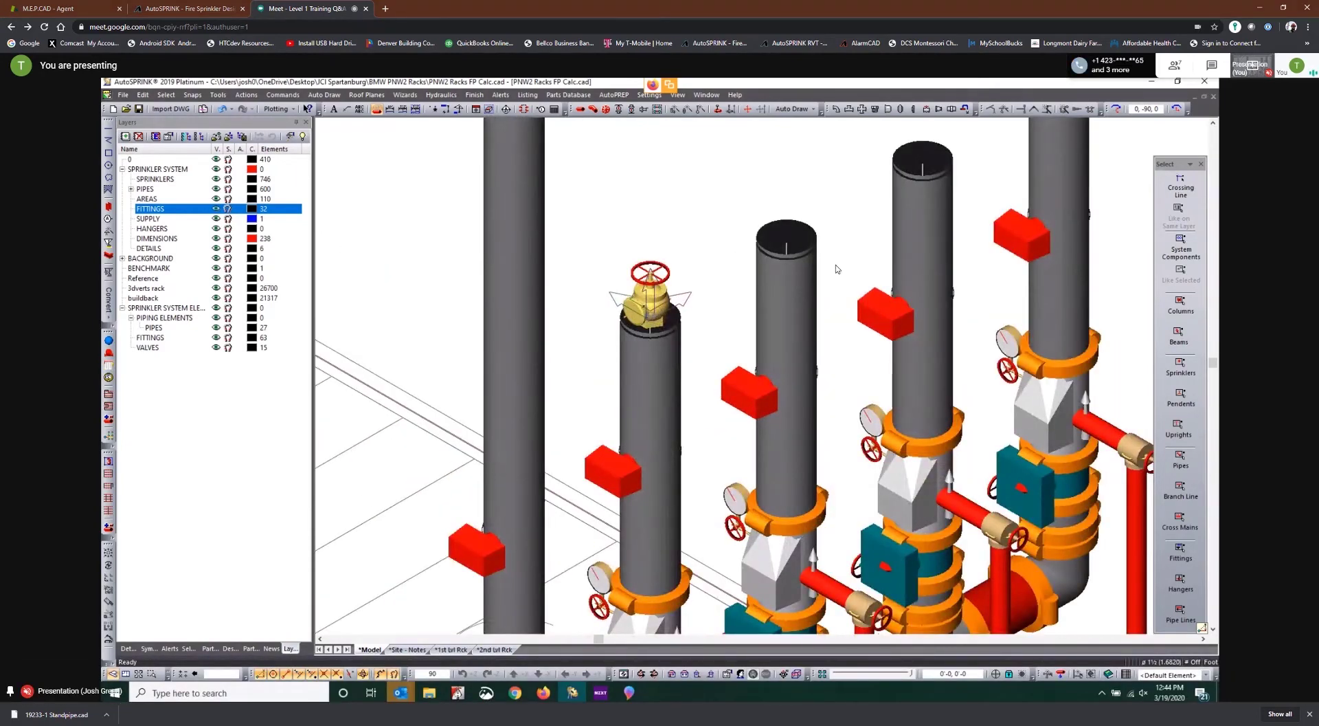
double_click(650, 304)
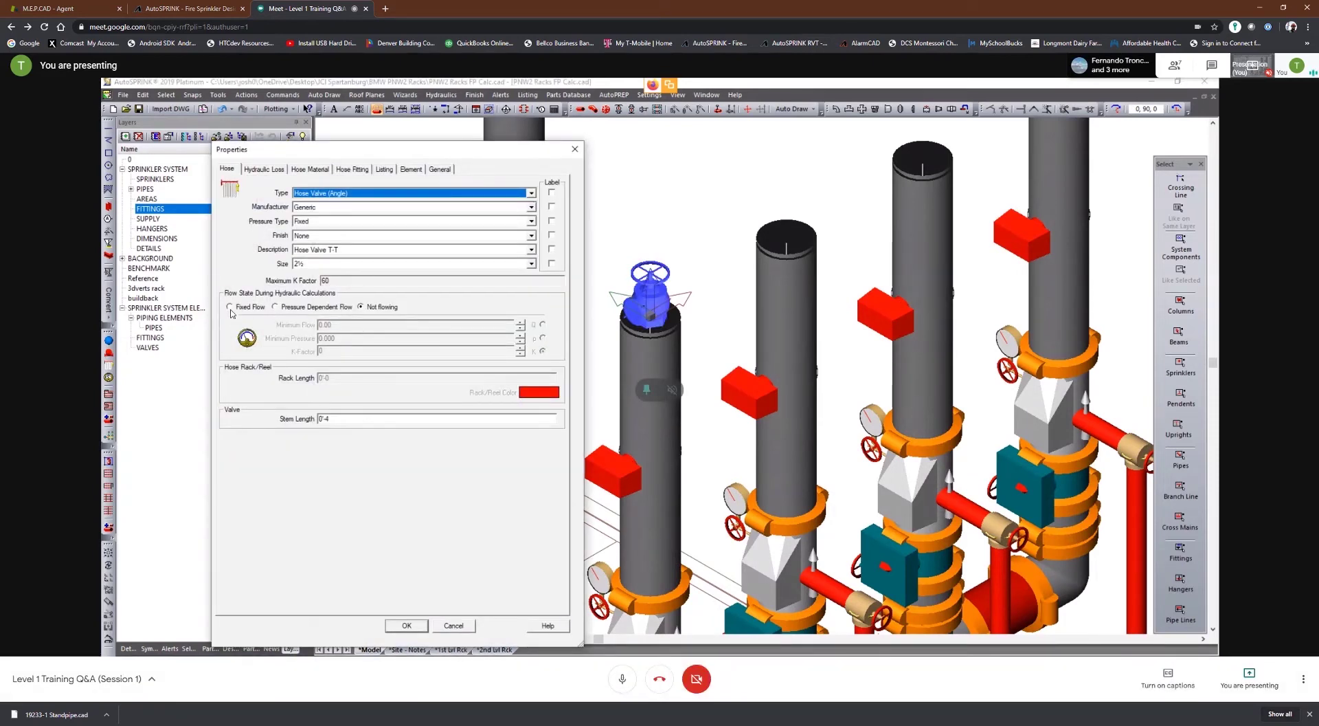
left_click(230, 308)
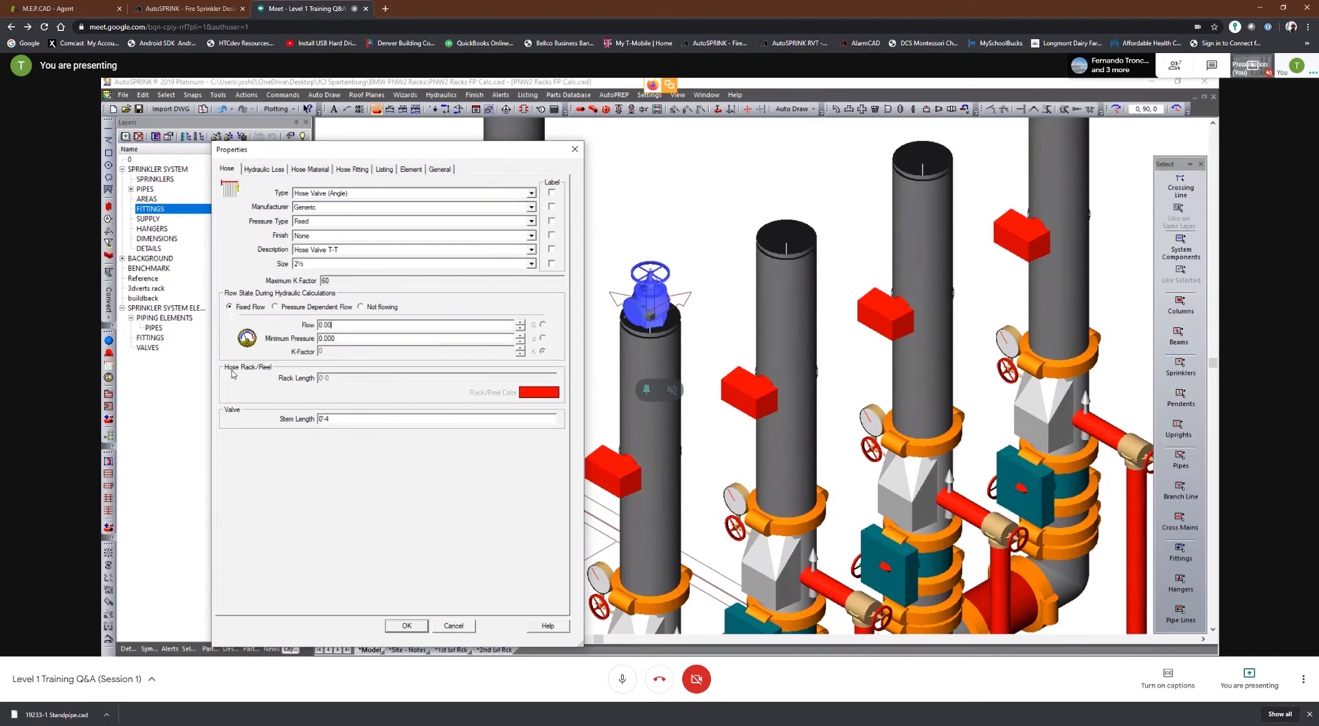
type("1711")
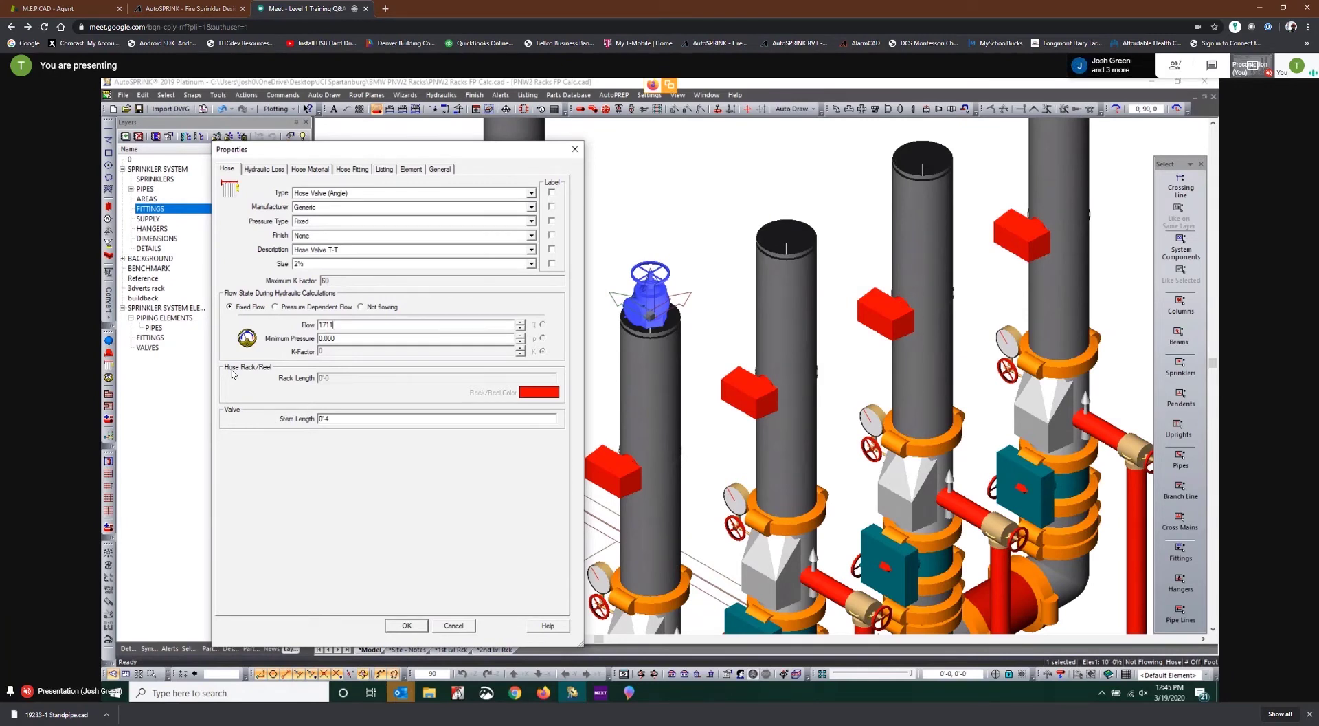
key("Tab")
type("124")
key("Return")
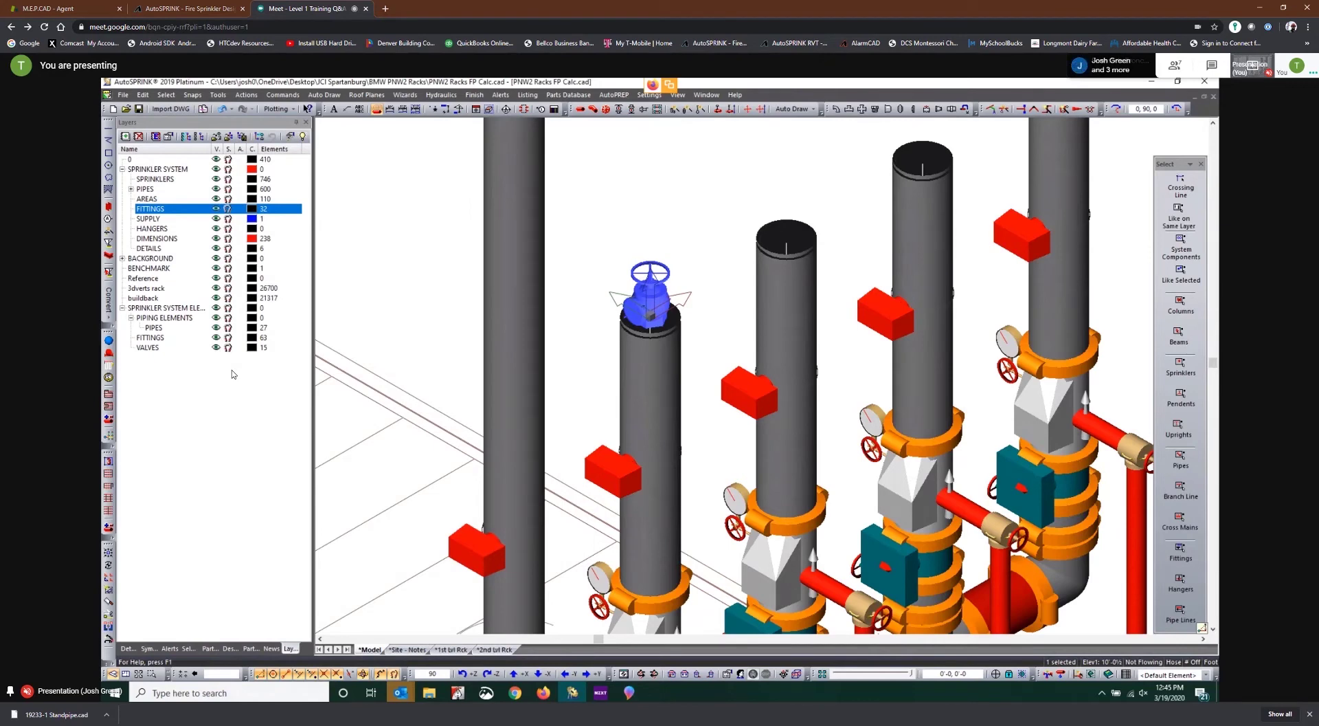
Check the properties of the butterfly valve on the second riser without changing them
scroll(584, 313, "down", 2)
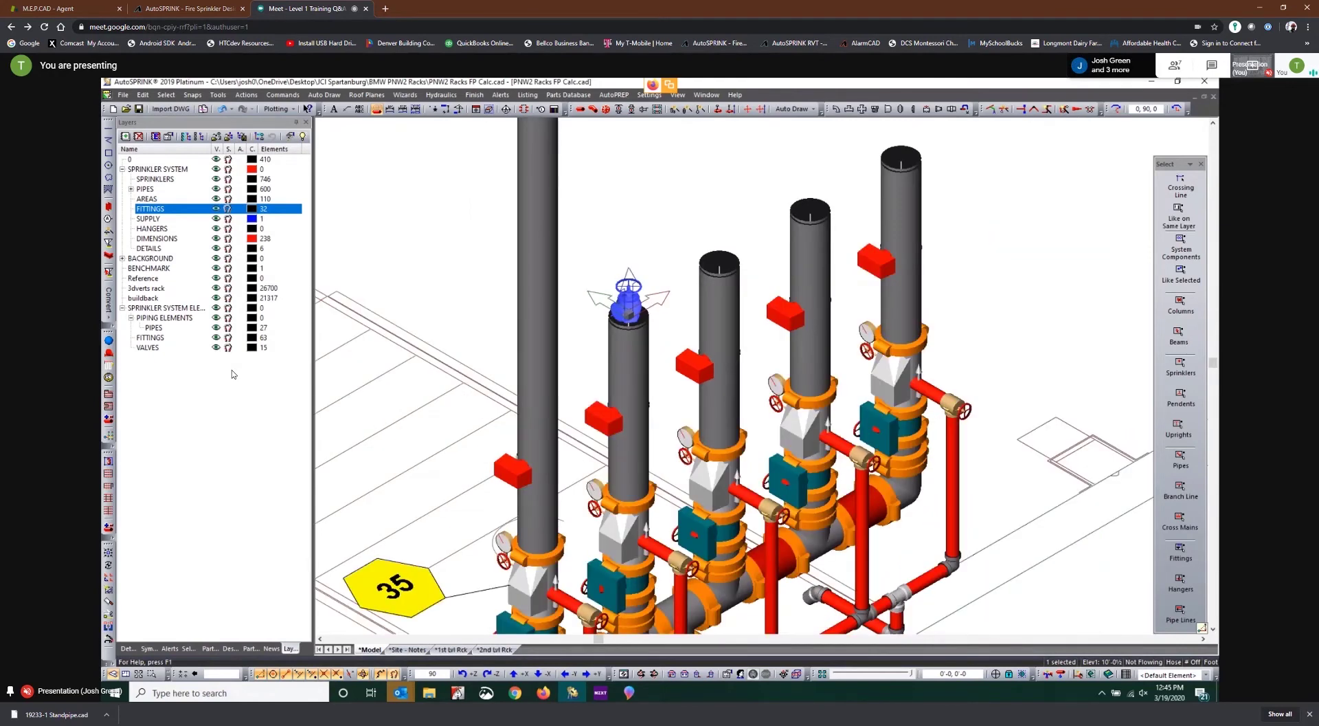
double_click(608, 586)
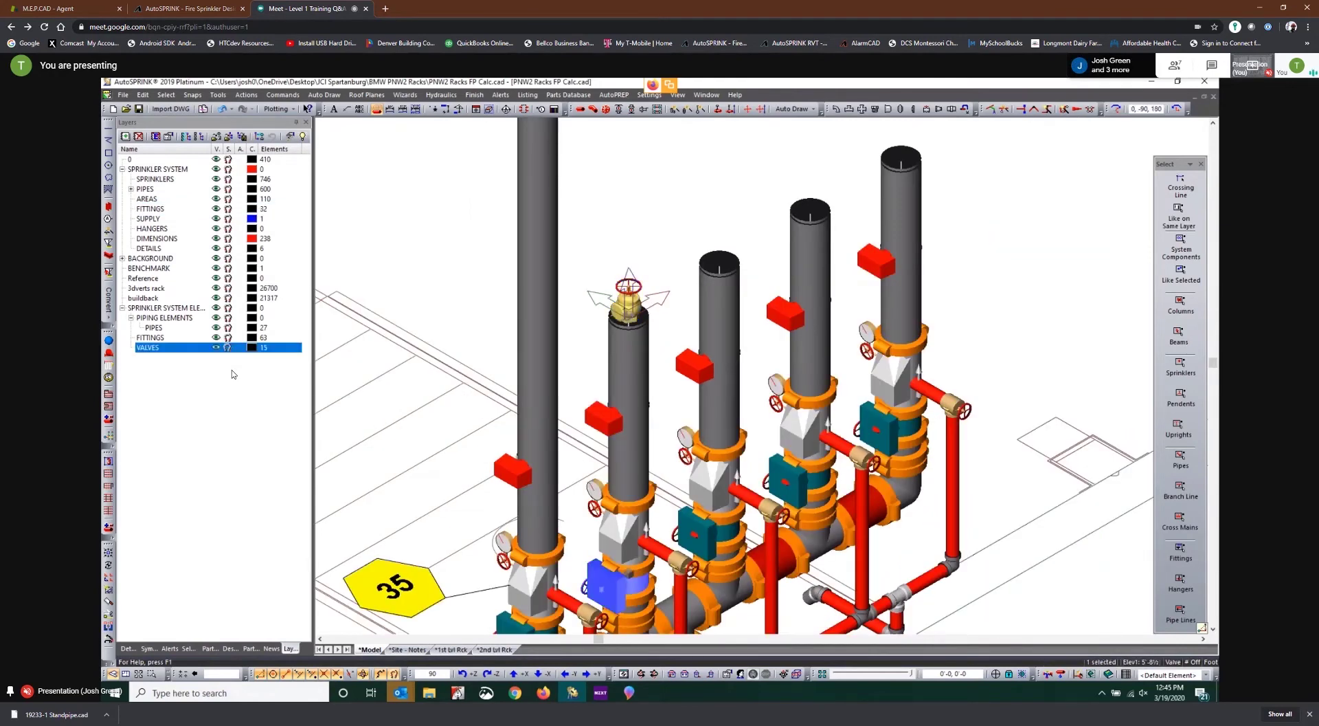
key("Return")
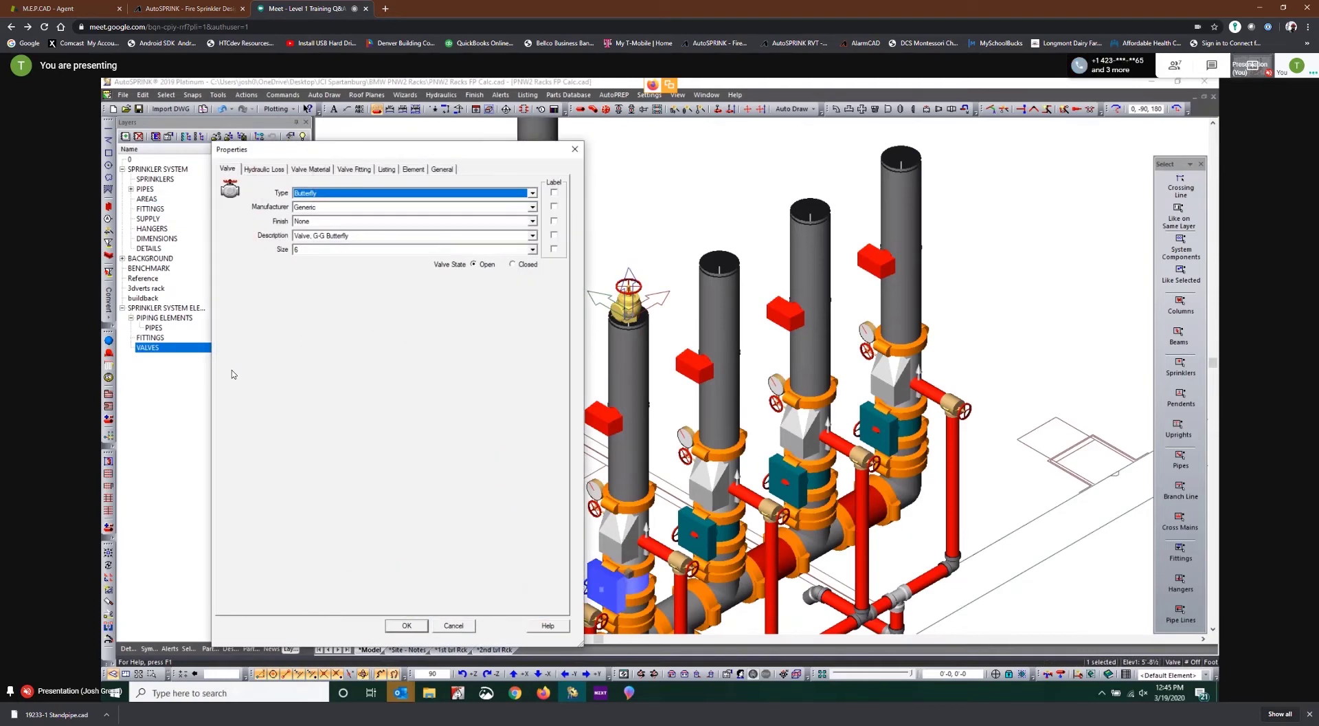
key("Escape")
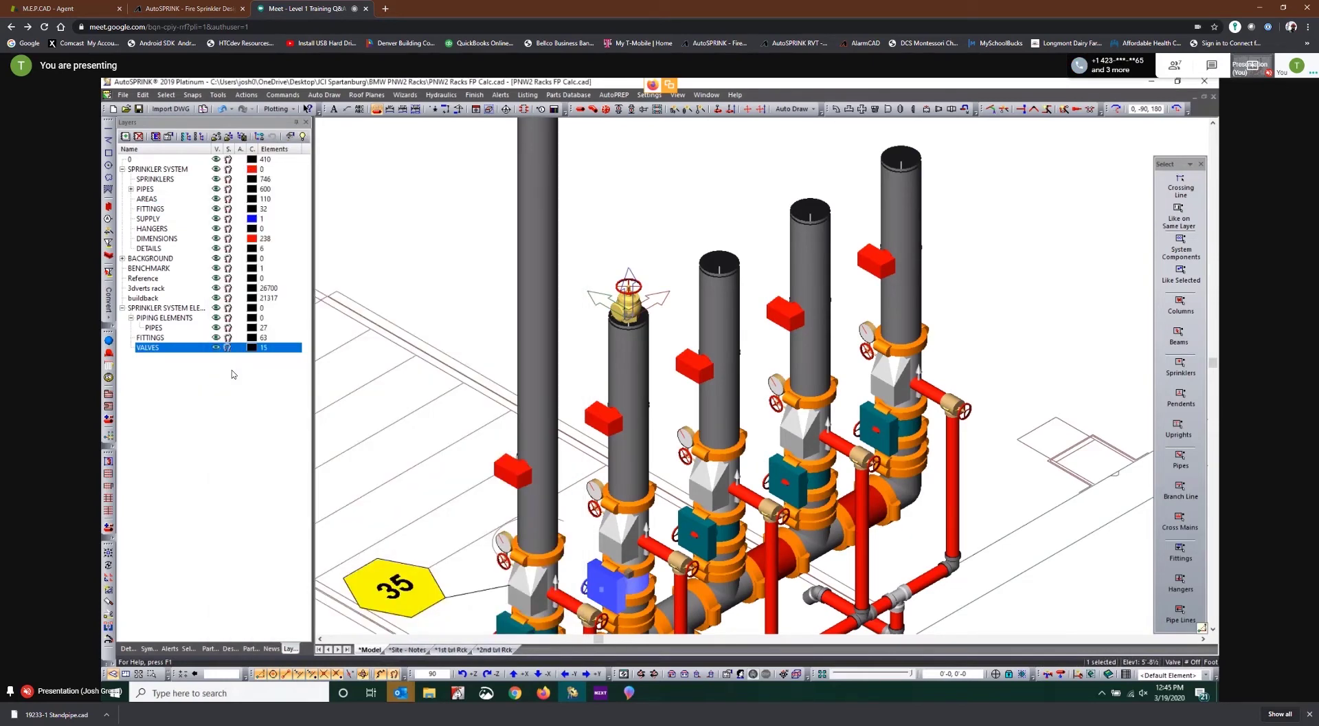
key("Escape")
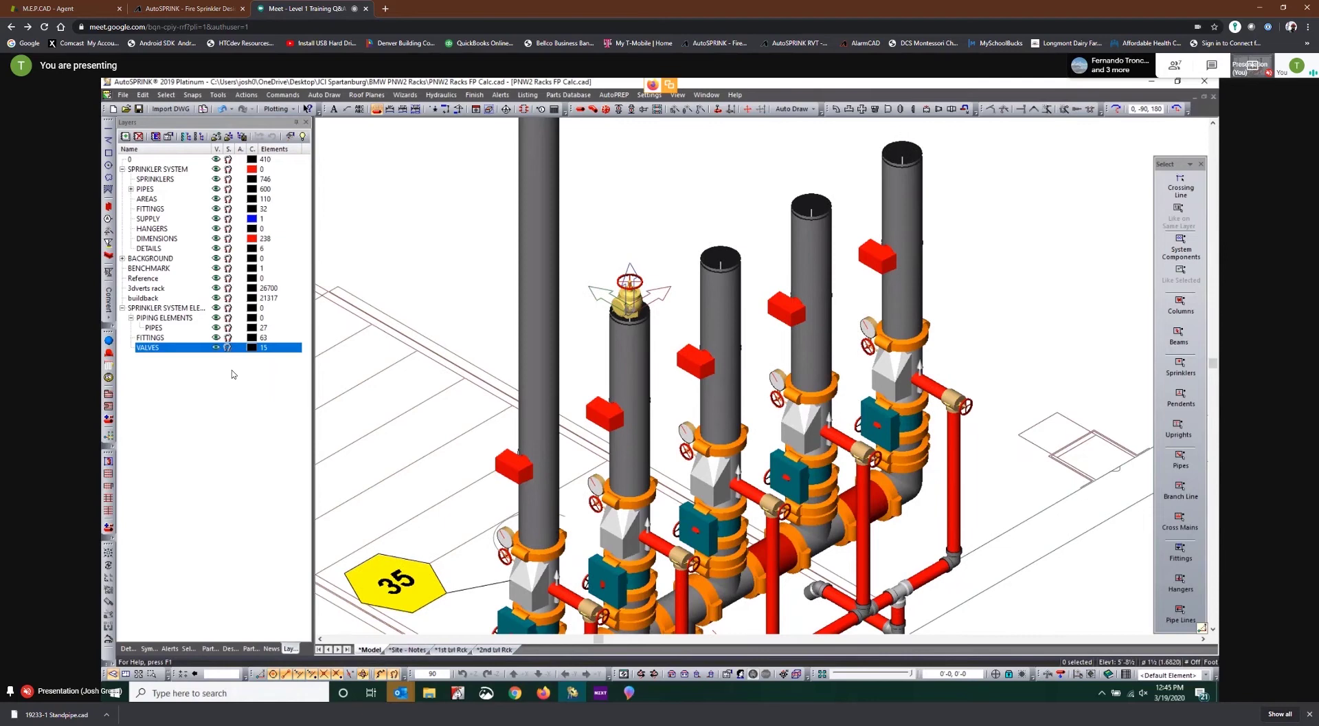
Review the flow and minimum pressure settings in the properties of the hose valve on the second riser
middle_click_drag(687, 413, 721, 311)
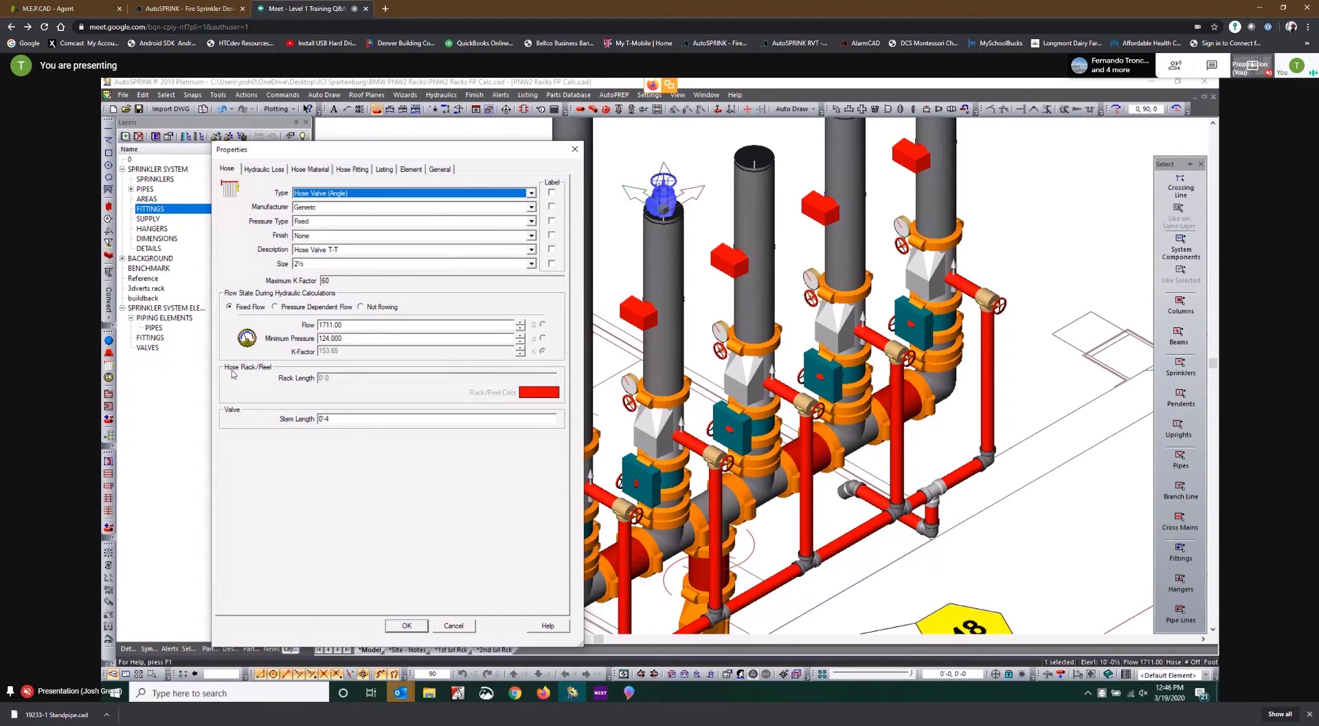
key("Return")
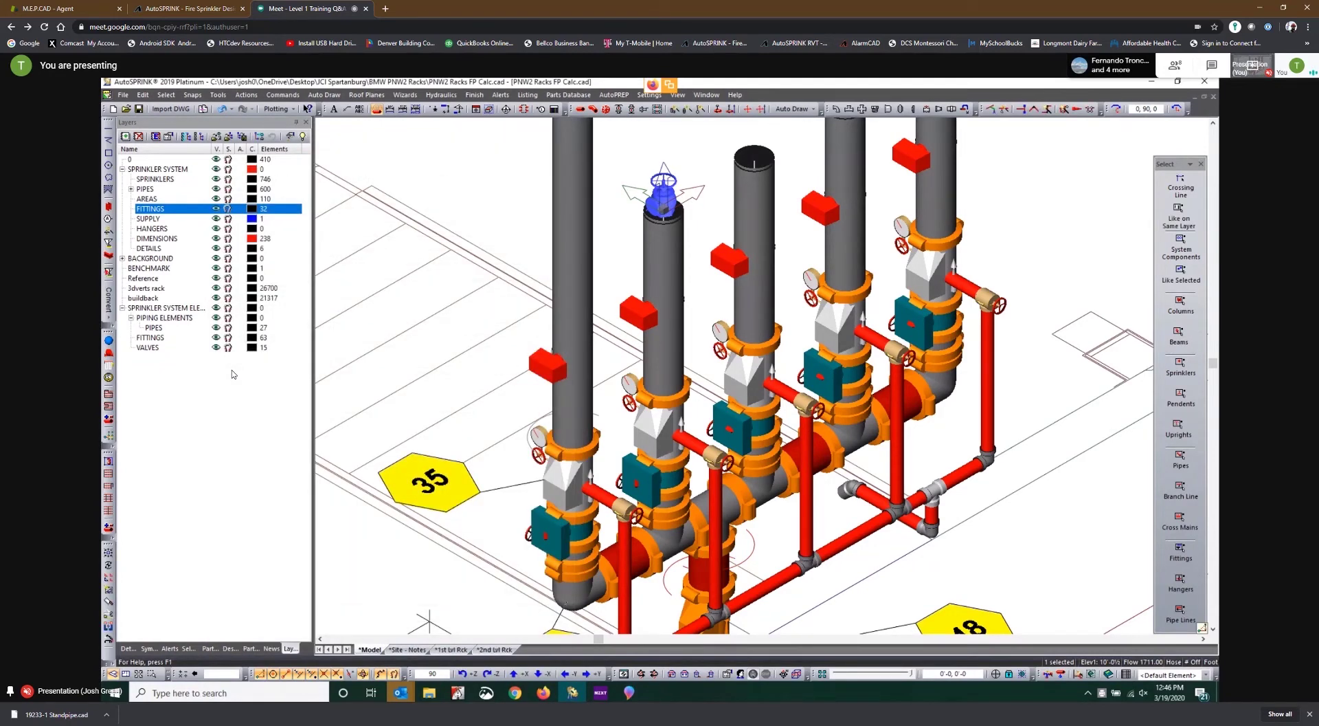
scroll(468, 439, "down", 3)
scroll(553, 353, "up", 4)
key("Escape")
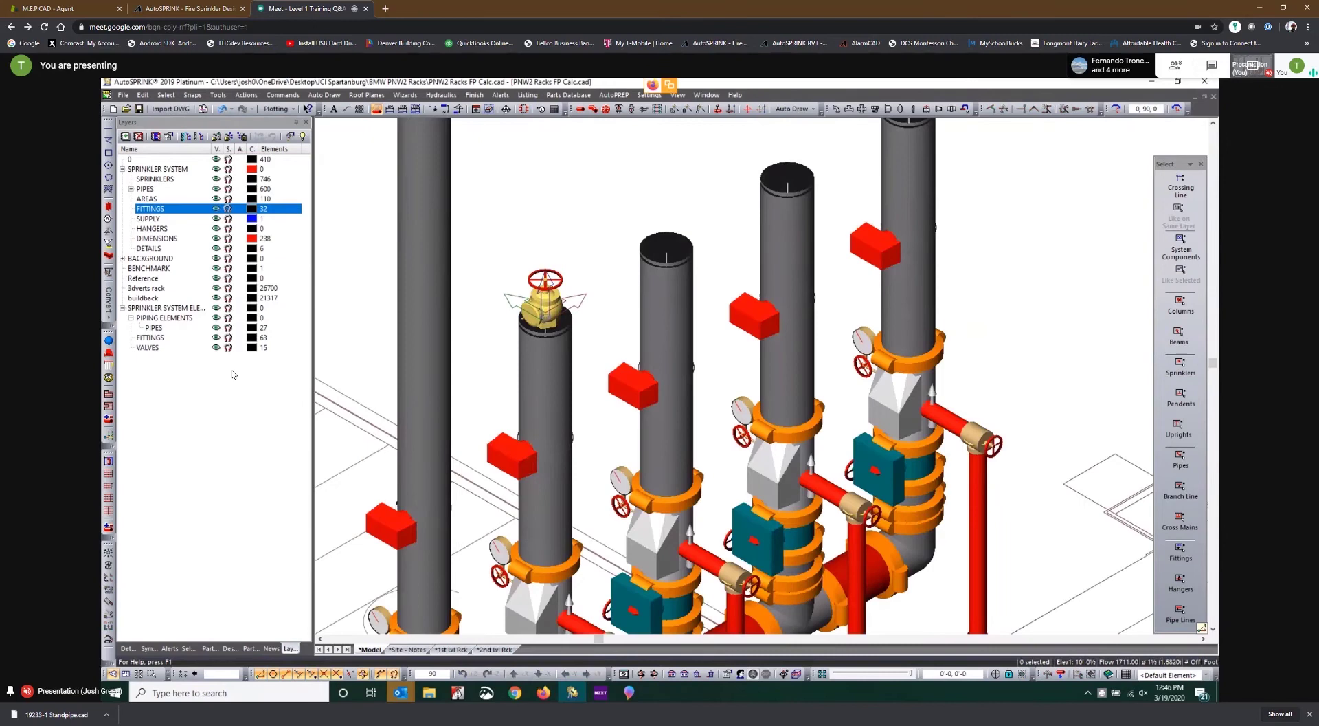
double_click(545, 307)
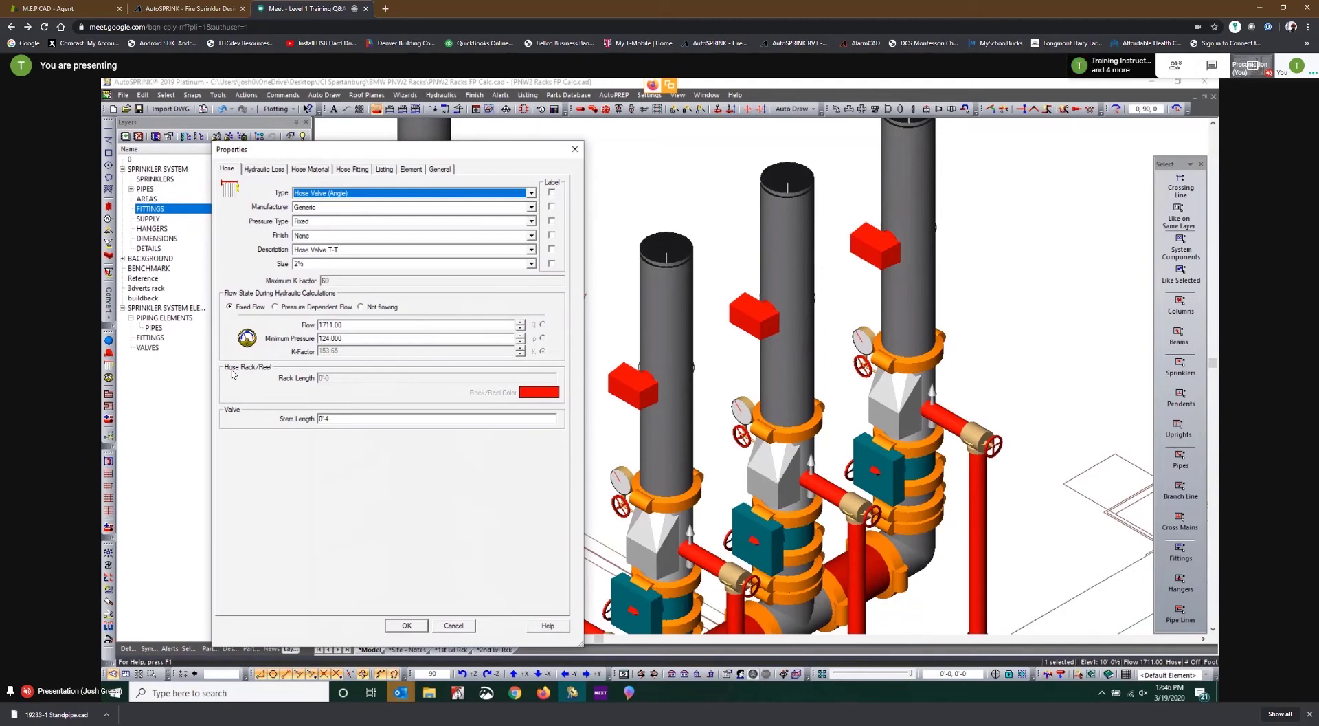
key("Escape")
key("Escape")
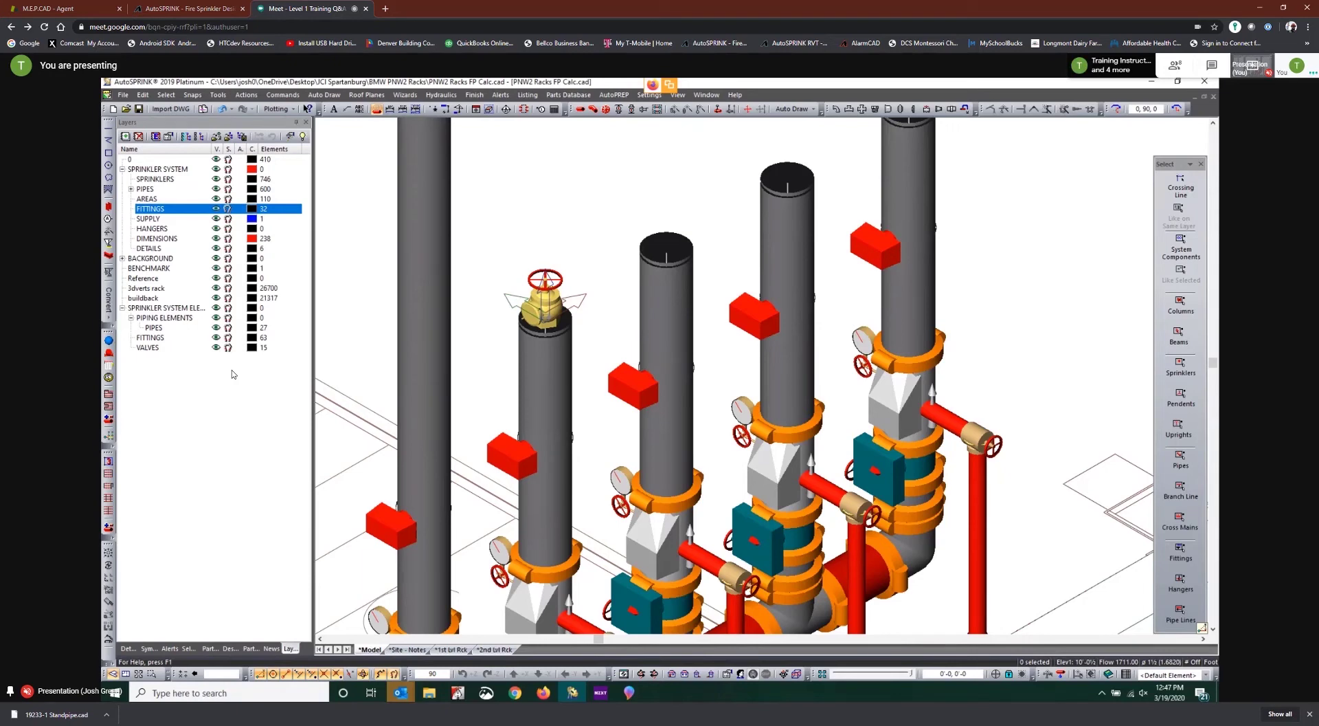
scroll(233, 374, "down", 4)
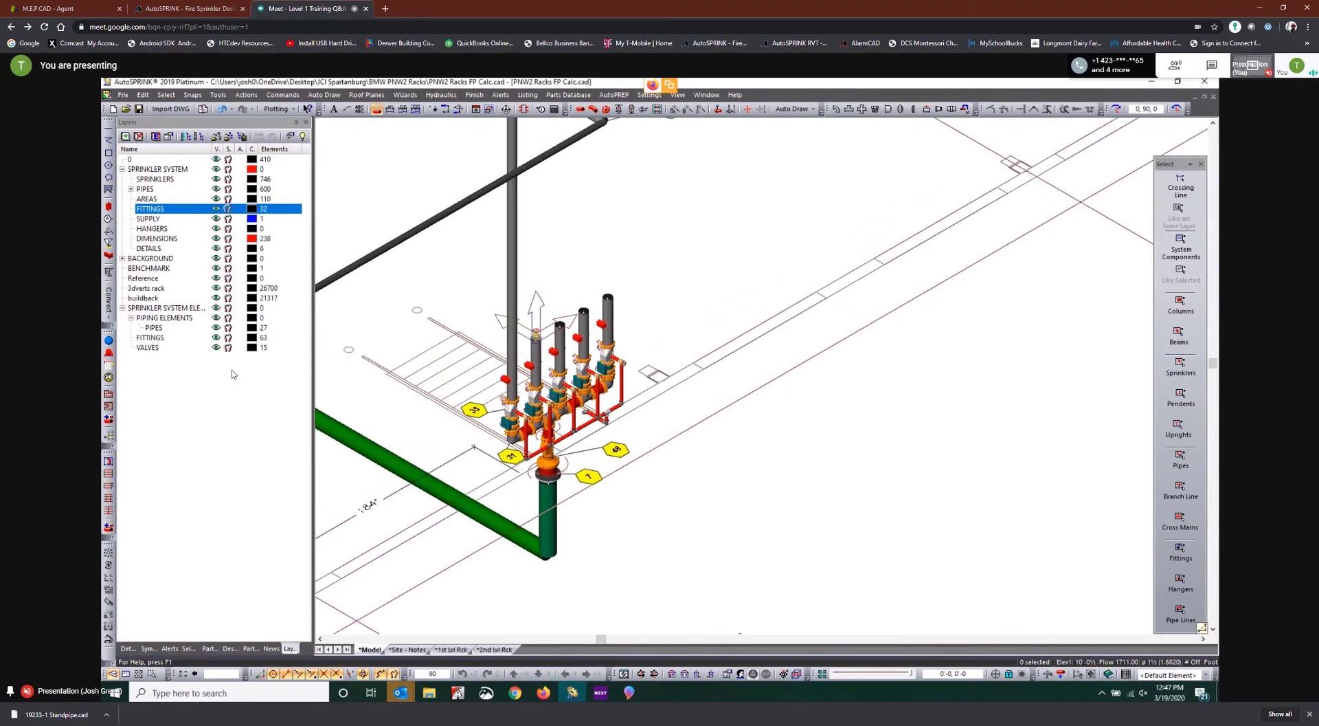
scroll(623, 354, "up", 2)
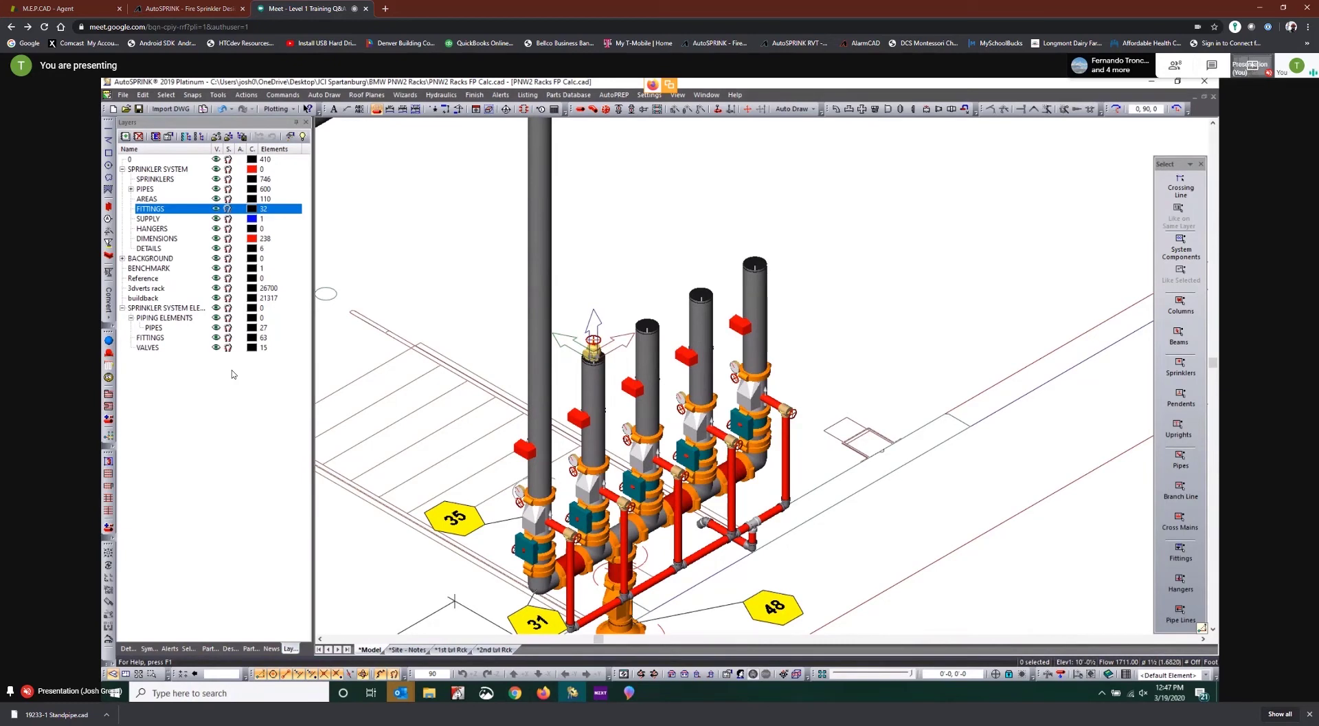
scroll(577, 400, "up", 1)
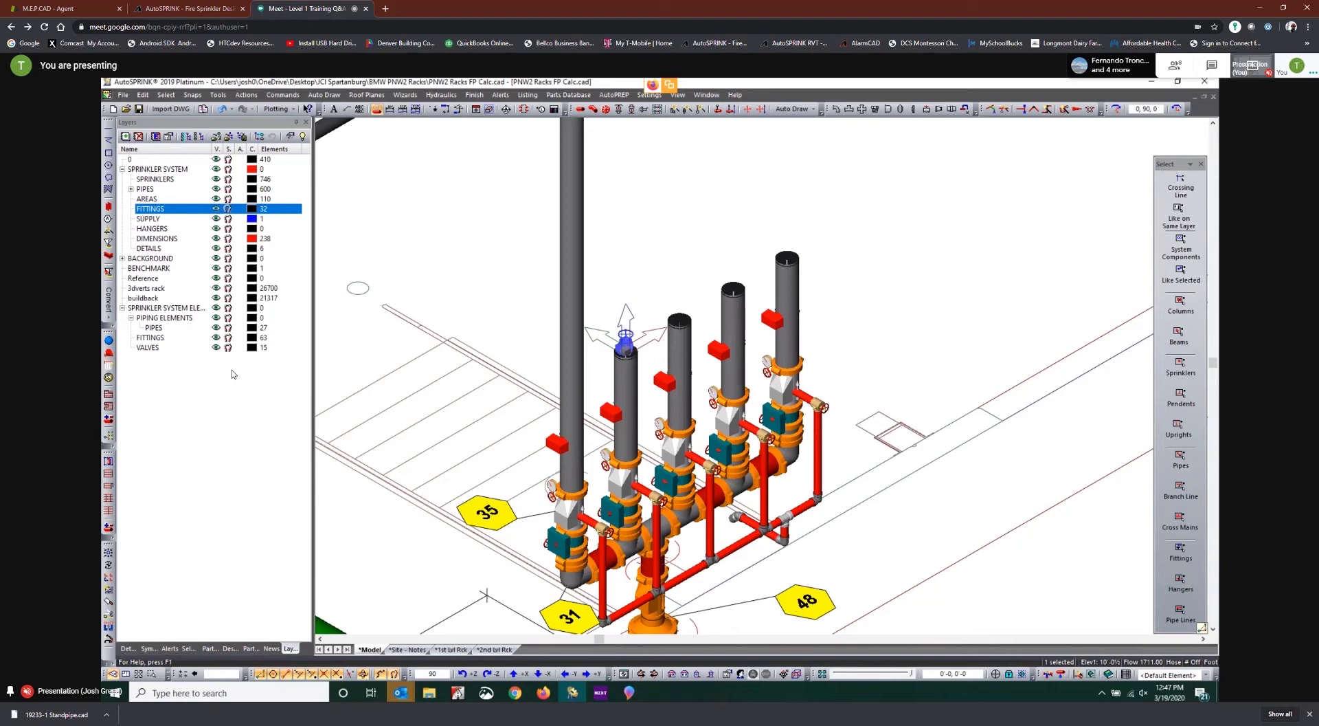
key("Escape")
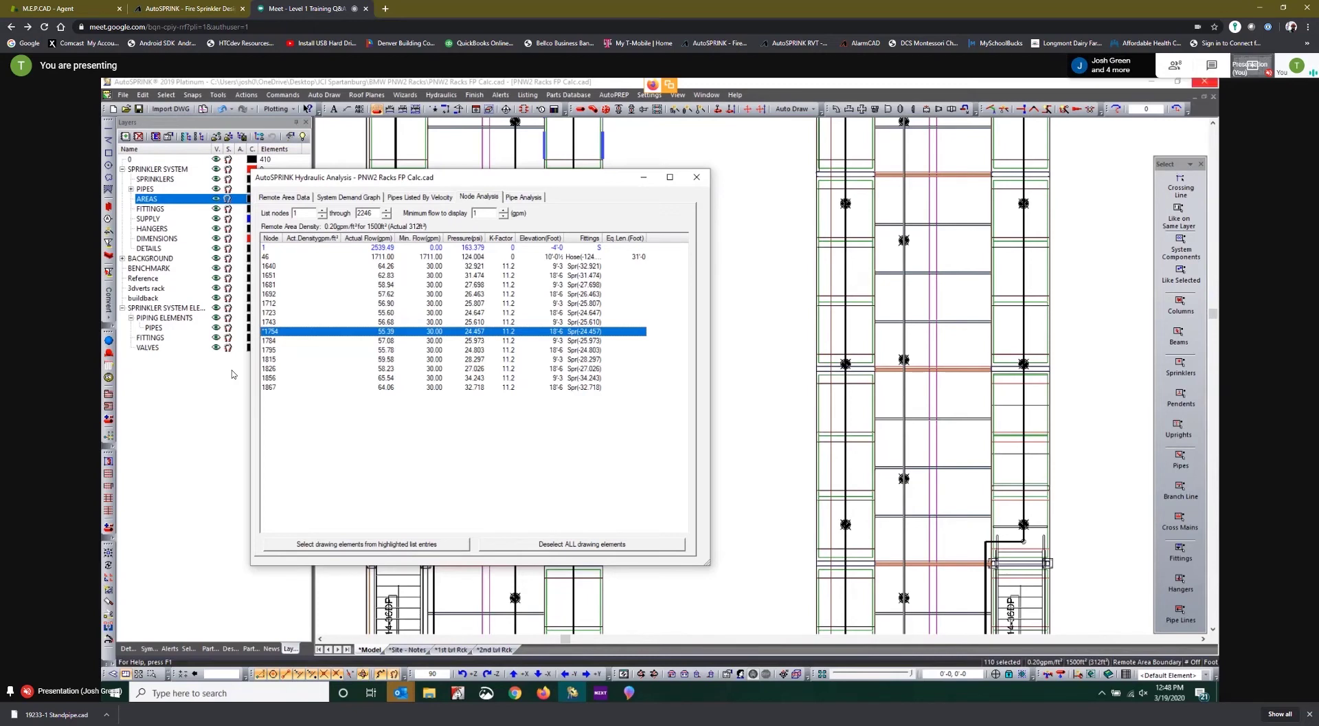
Close the hydraulic analysis results and preview the Hydraulic Analysis report for the selected remote areas
left_click(696, 177)
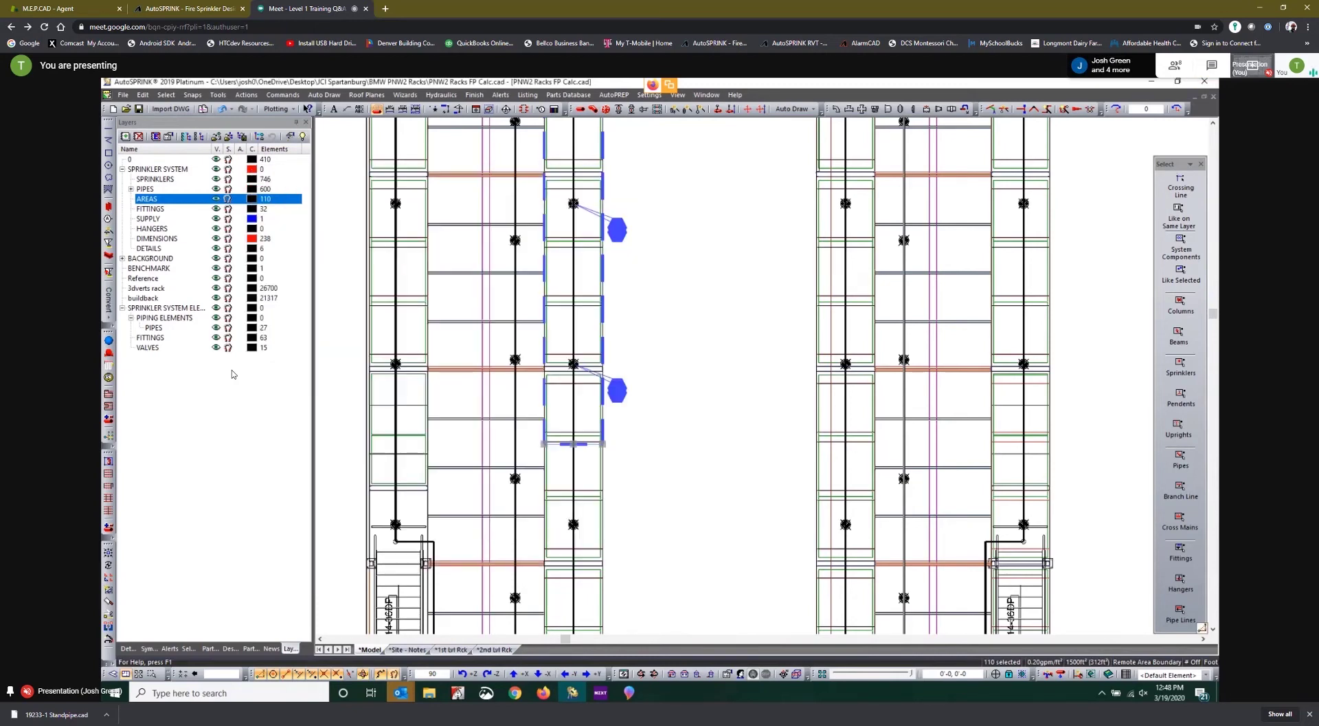
right_click(602, 399)
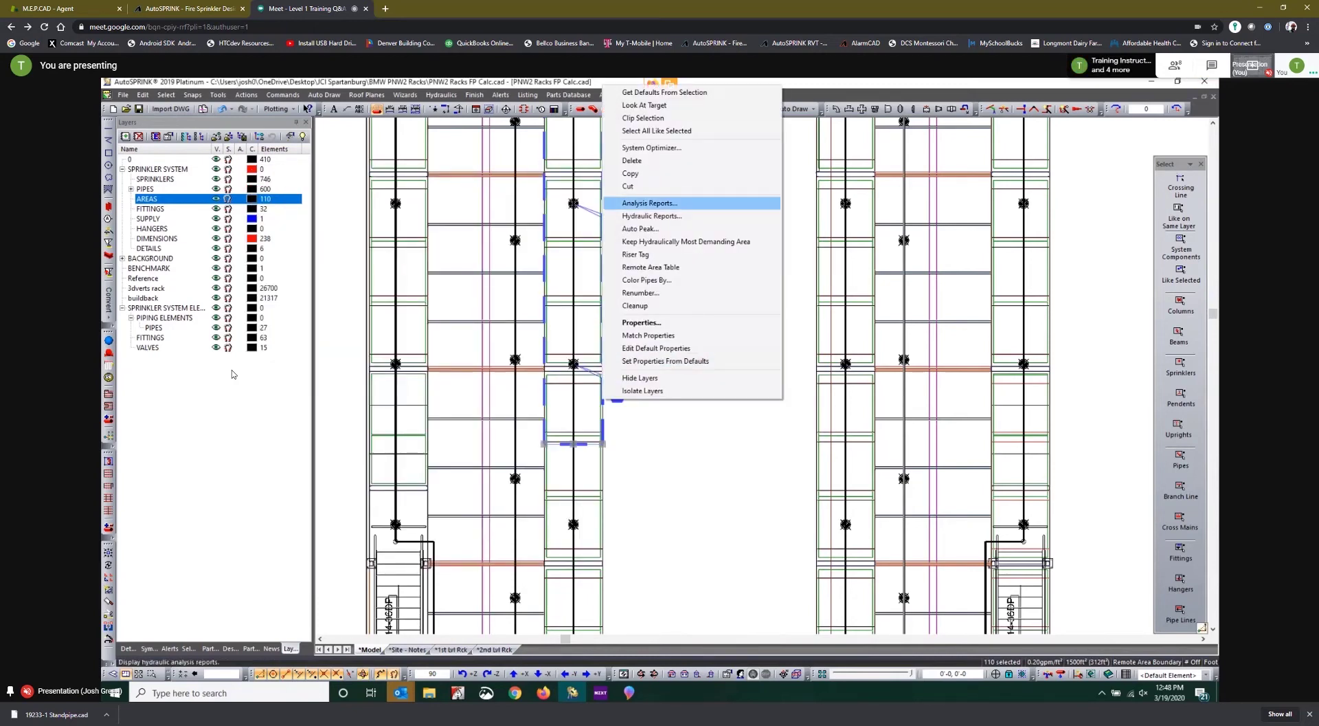
key("Return")
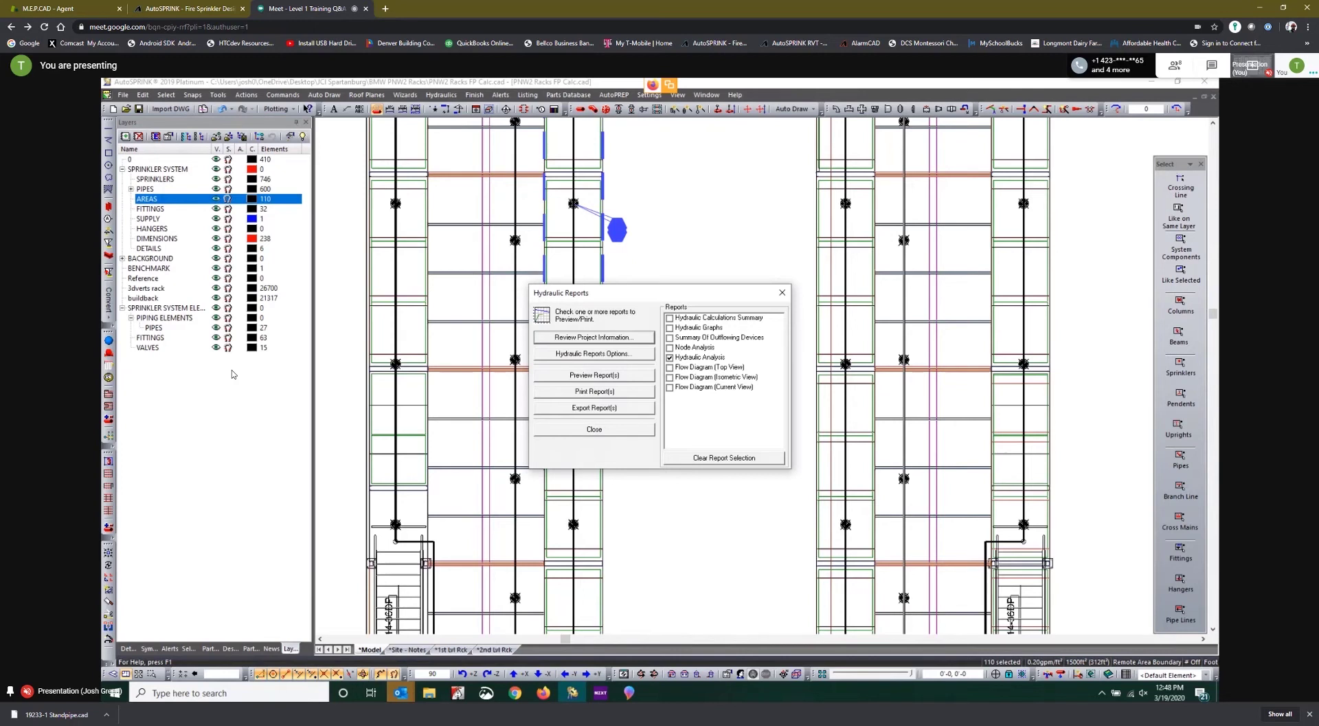
key("Return")
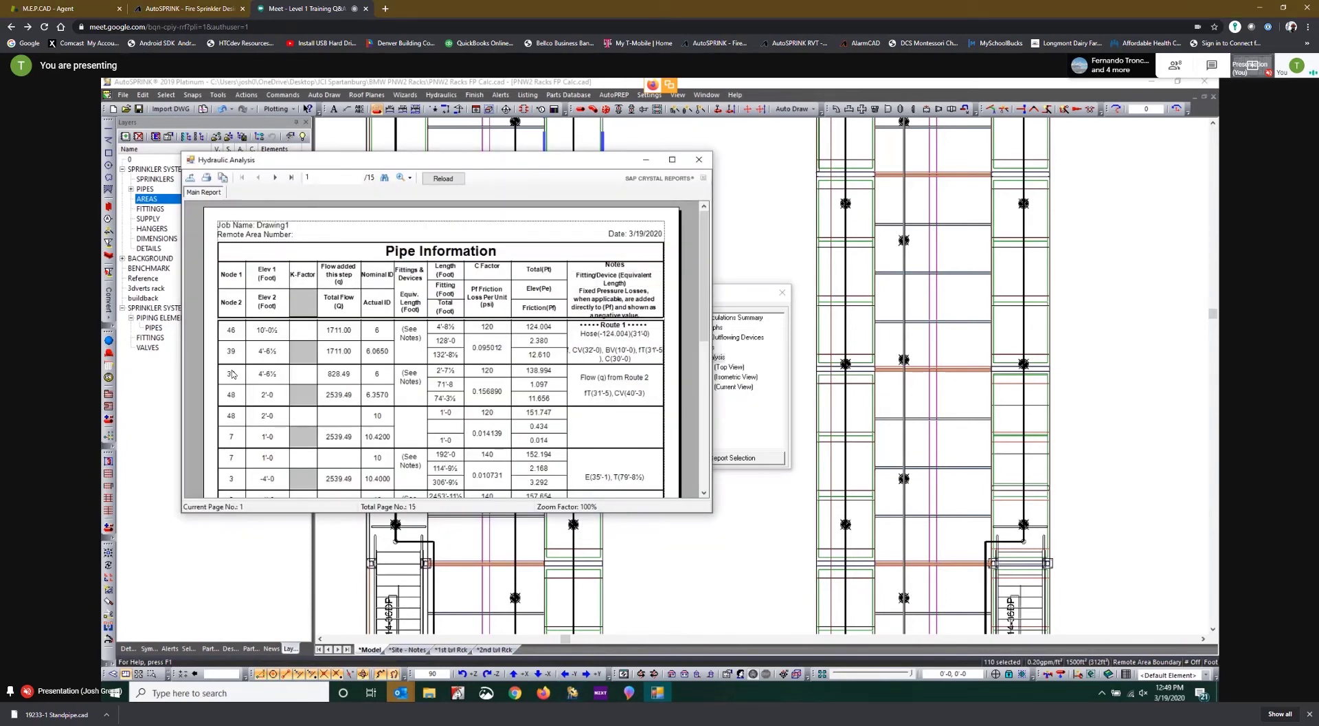
Reposition and enlarge the report preview to examine the Route 1 pipe information on the first page
scroll(233, 374, "down", 1)
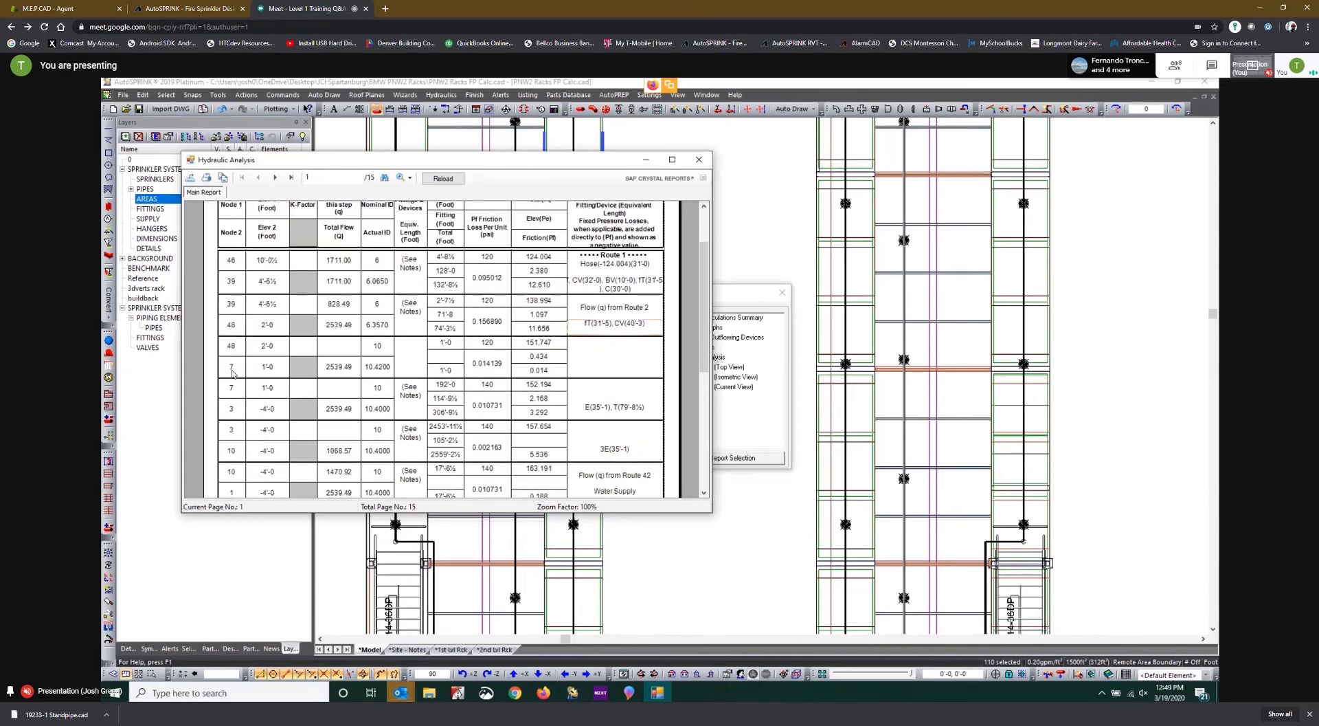
scroll(234, 375, "up", 1)
left_click_drag(439, 159, 411, 101)
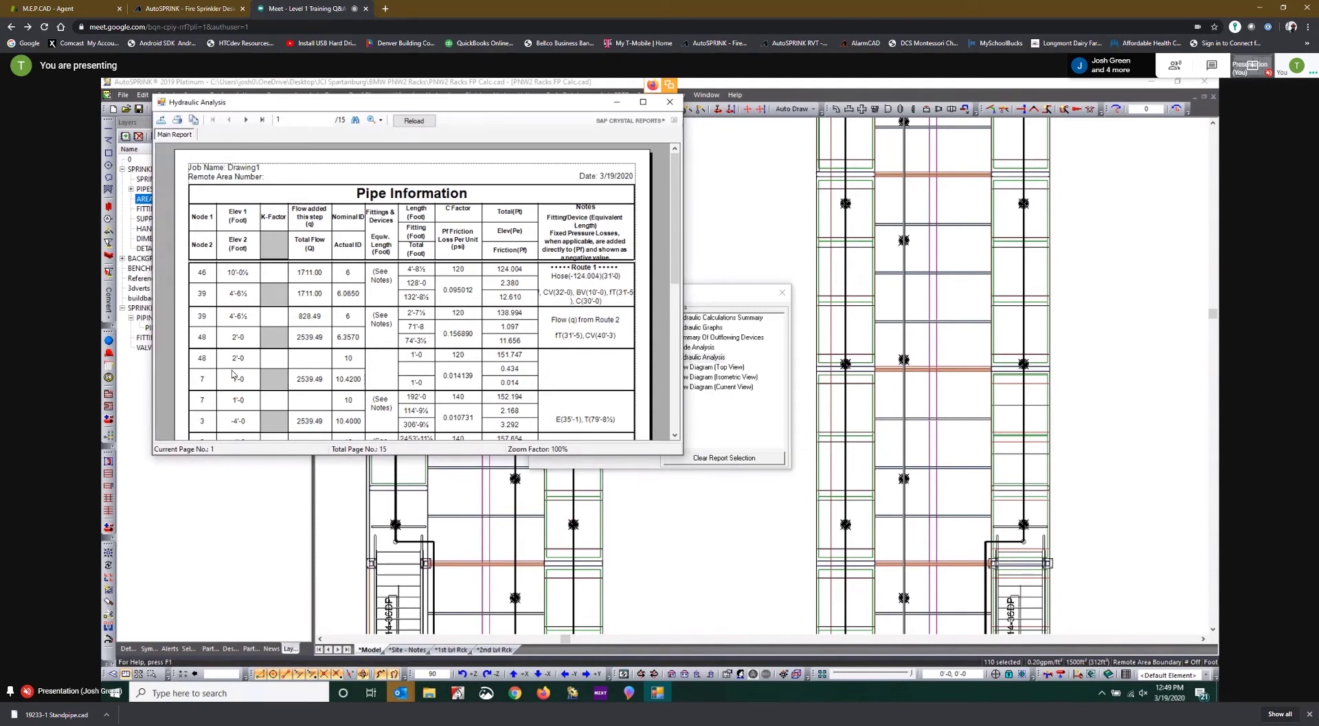
left_click_drag(413, 455, 412, 576)
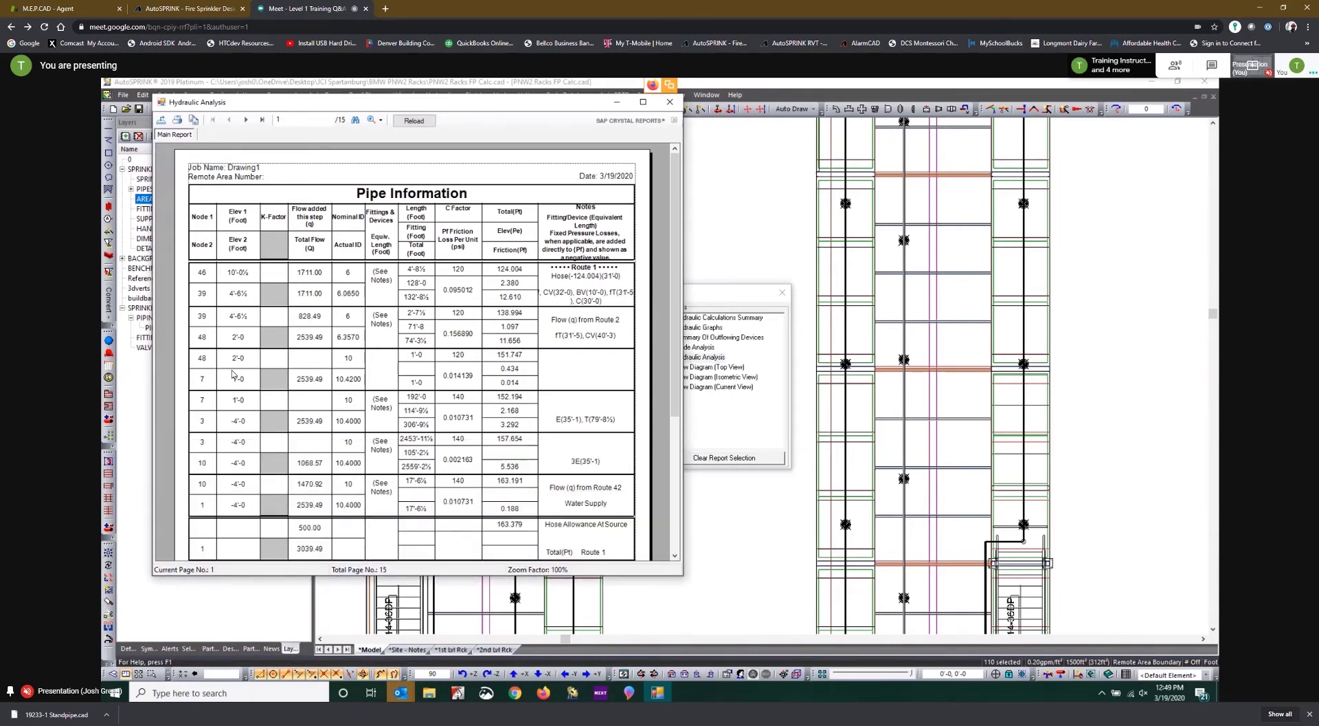
Narrow the Hydraulic Analysis report preview and review the Route 1 pipe information on its first page
mouse_move(683, 344)
left_mouse_down()
mouse_move(747, 344)
mouse_move(665, 344)
left_mouse_up()
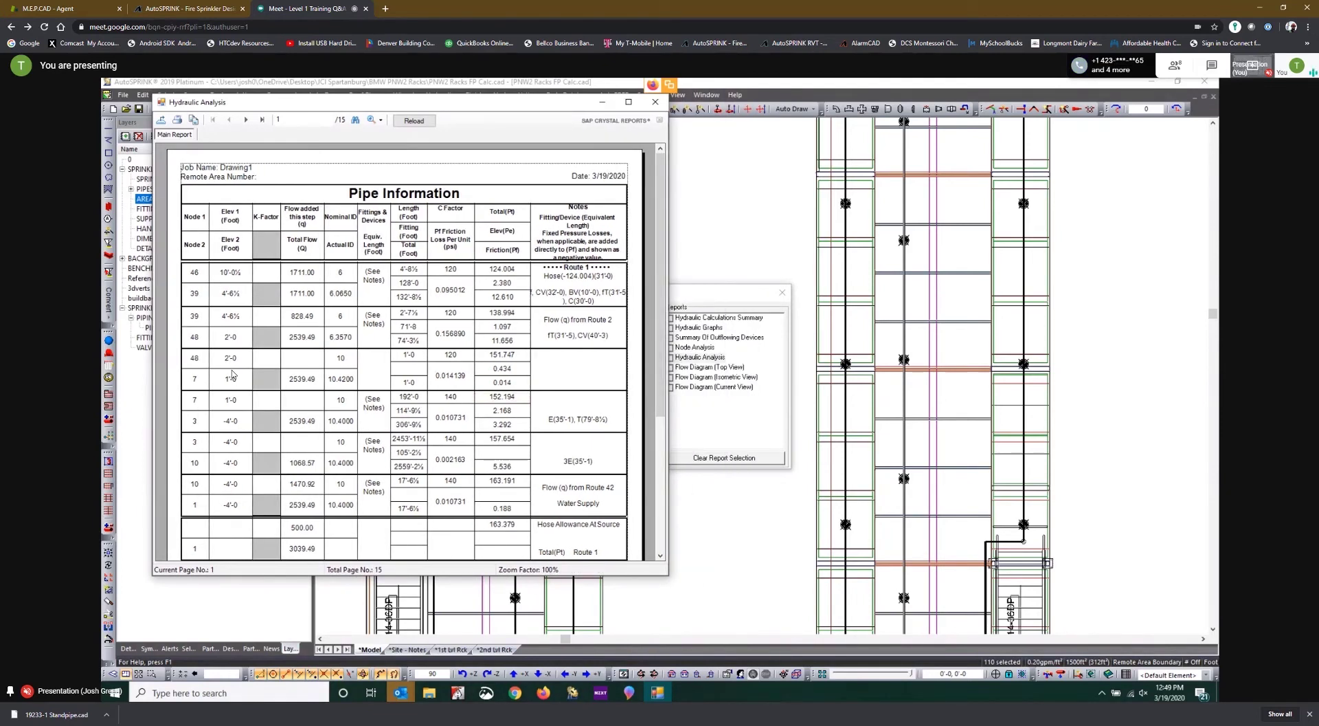
key("Left")
key("Left")
key("Right")
key("Right")
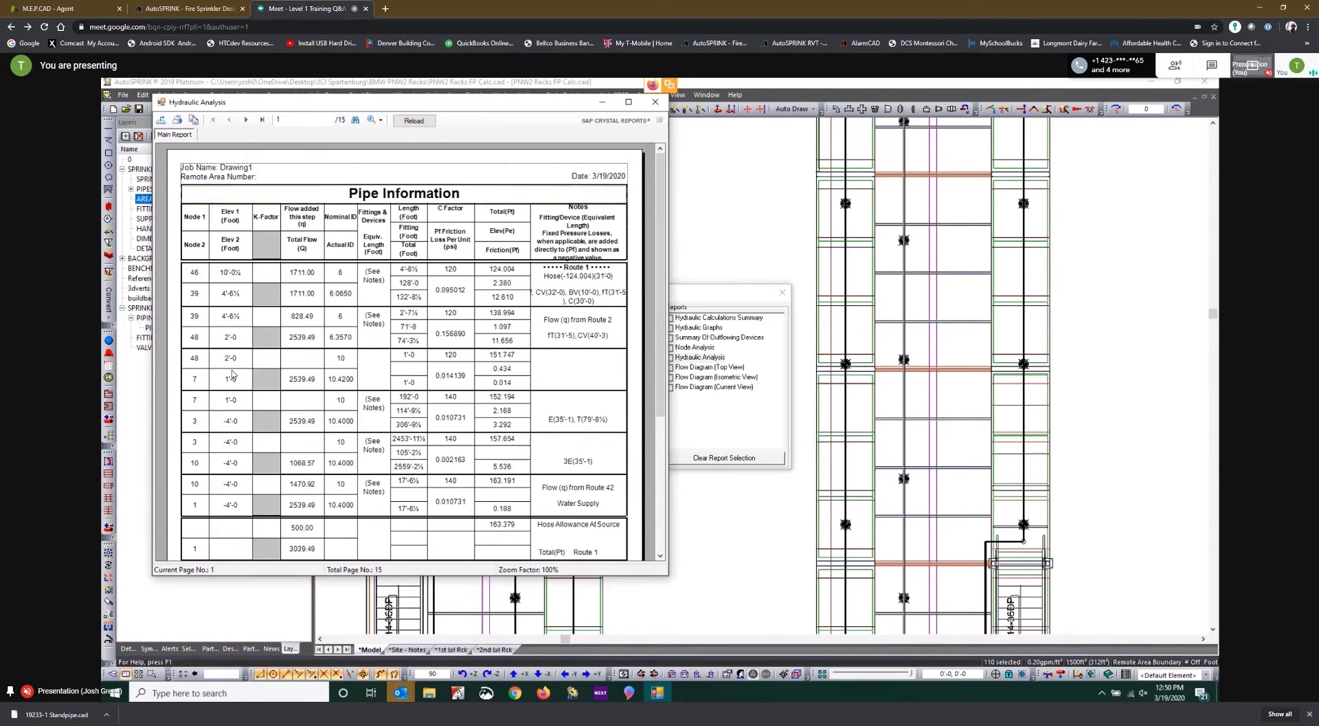
Close the Hydraulic Analysis preview and the Hydraulic Reports dialog, and deselect the remote areas
left_click_drag(413, 102, 432, 138)
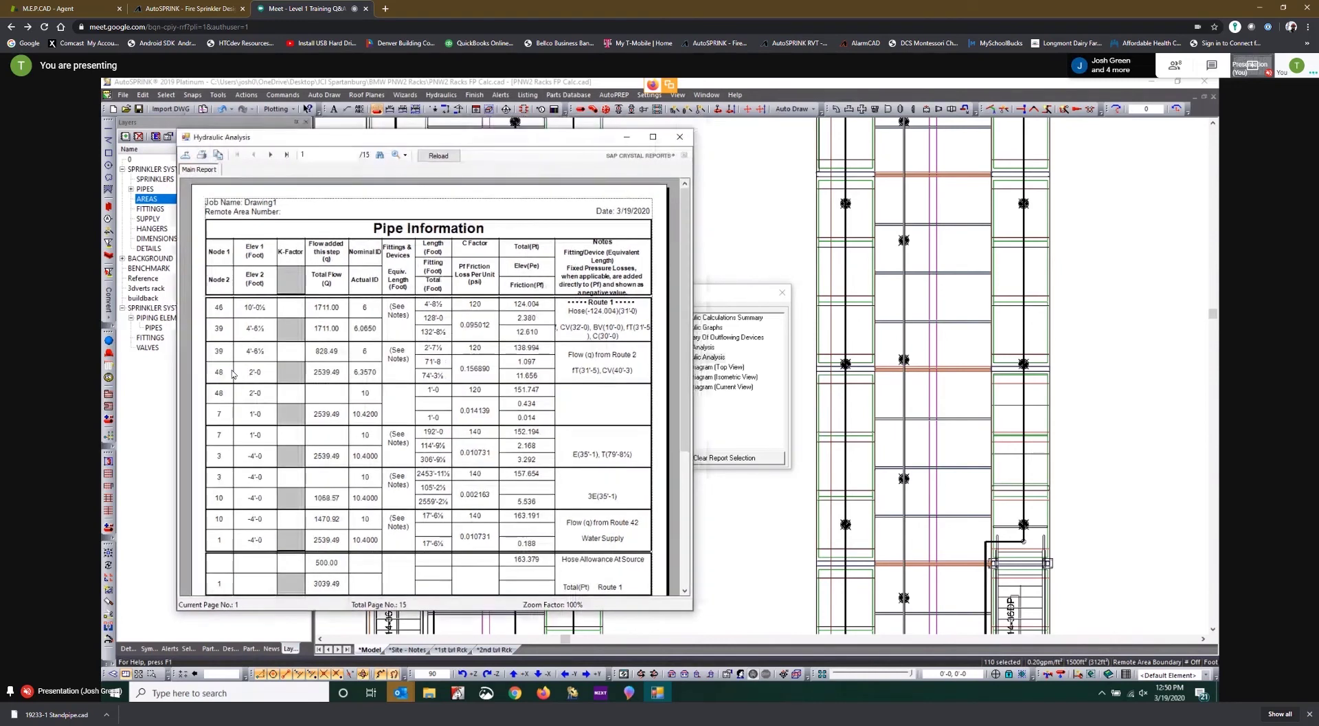
left_click(679, 136)
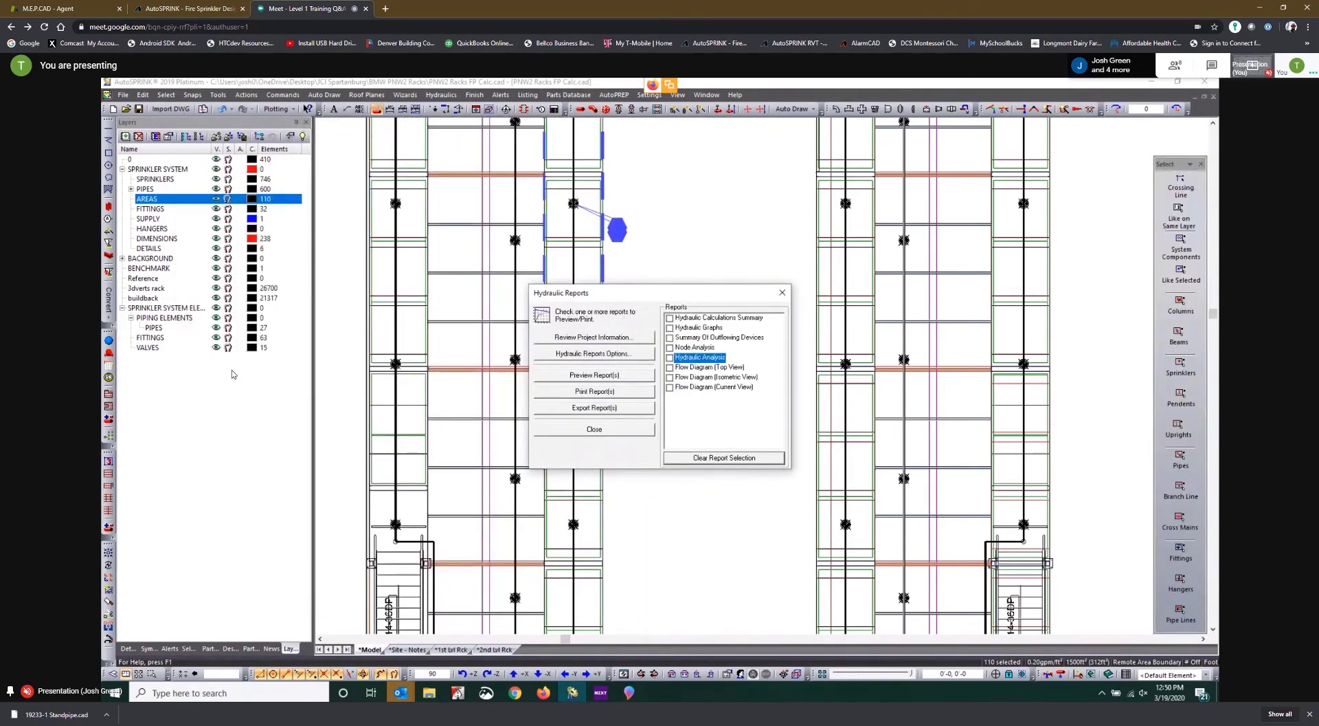
left_click(782, 293)
key("Escape")
Locate the elevation viewport boxes outside the building plan and examine the Double Deep Rack elevation on SHT. 2.0
scroll(749, 366, "down", 1)
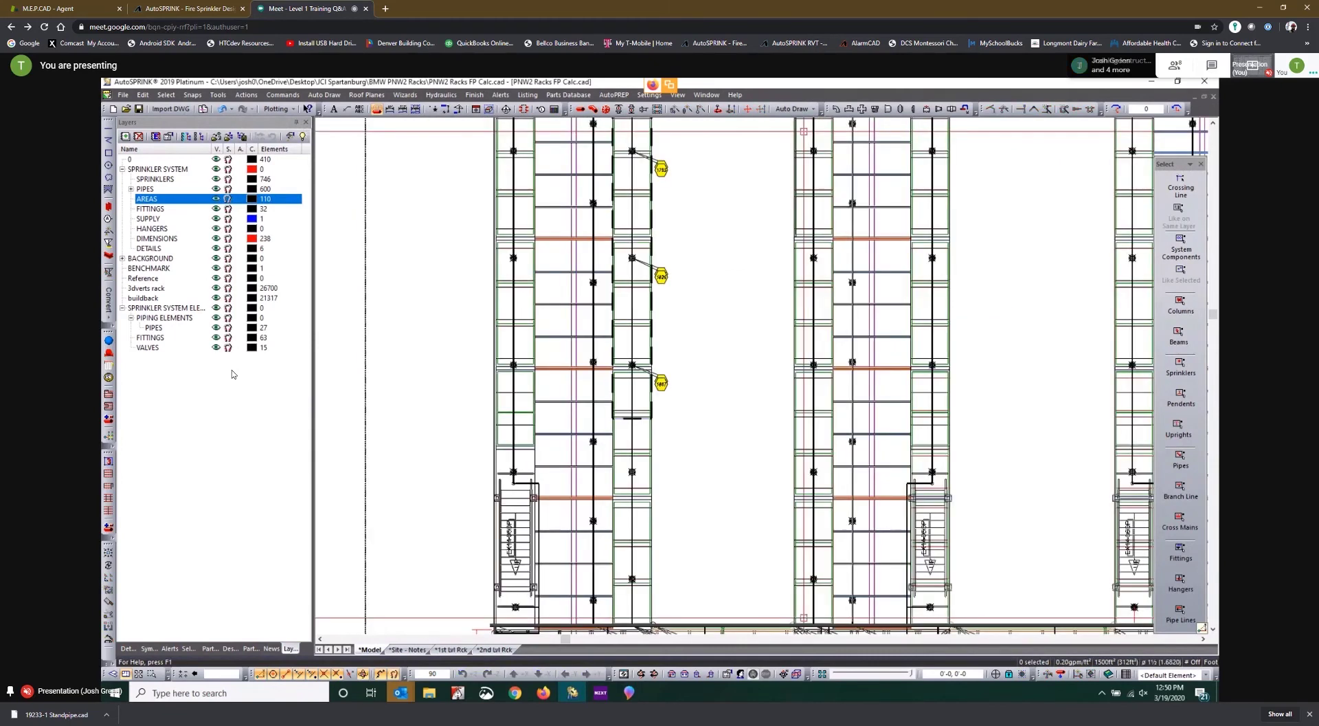
scroll(749, 371, "down", 5)
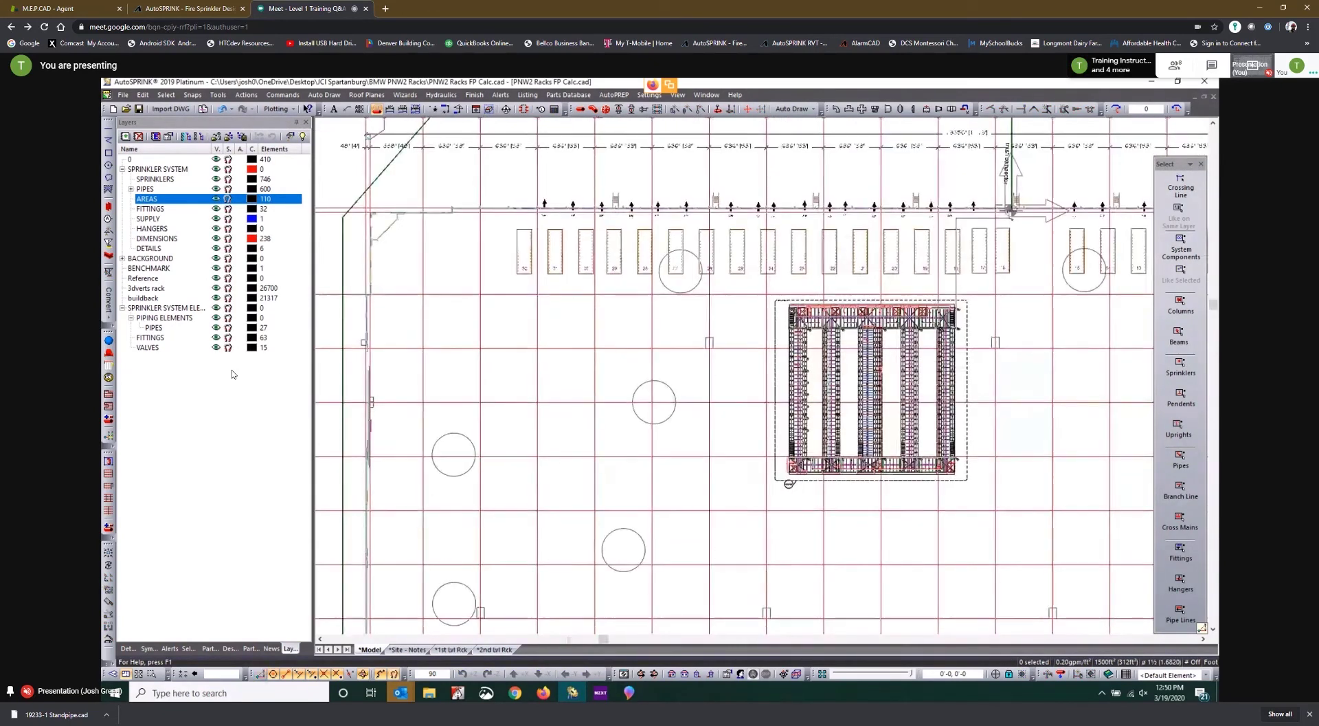
middle_click_drag(852, 453, 695, 433)
scroll(231, 373, "down", 5)
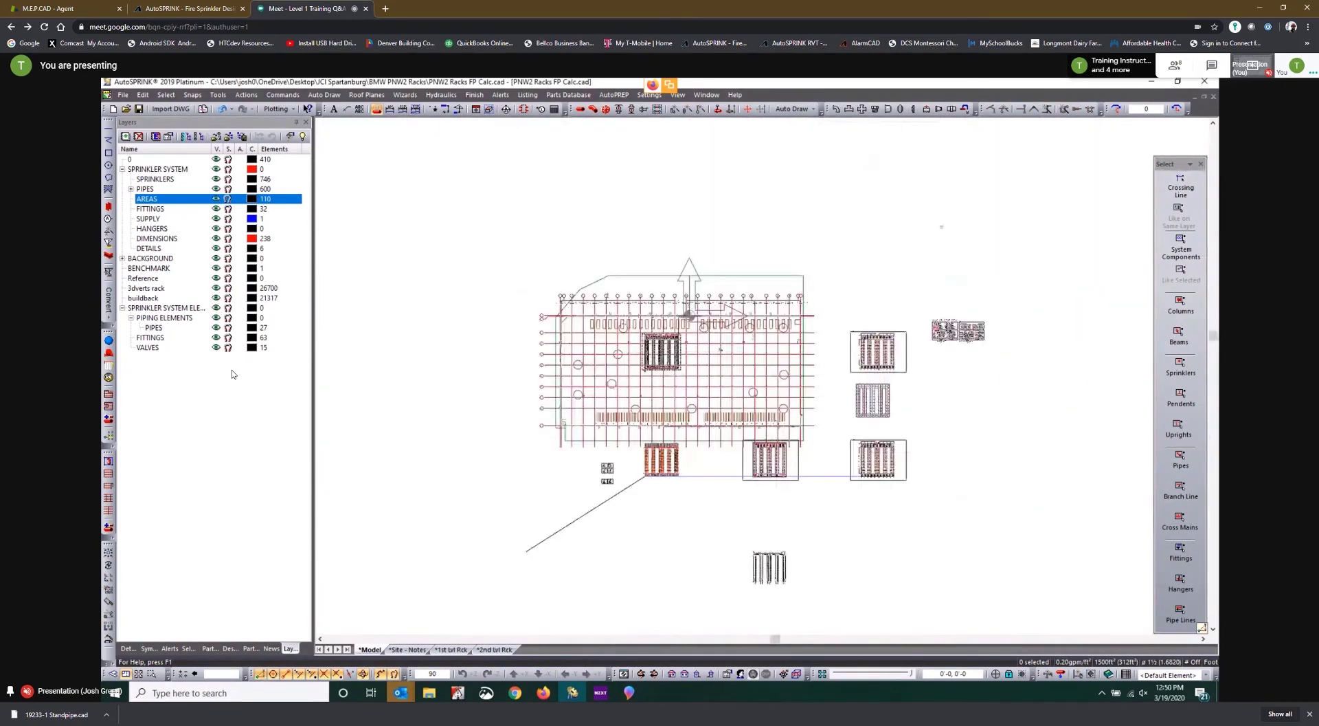
scroll(956, 327, "up", 5)
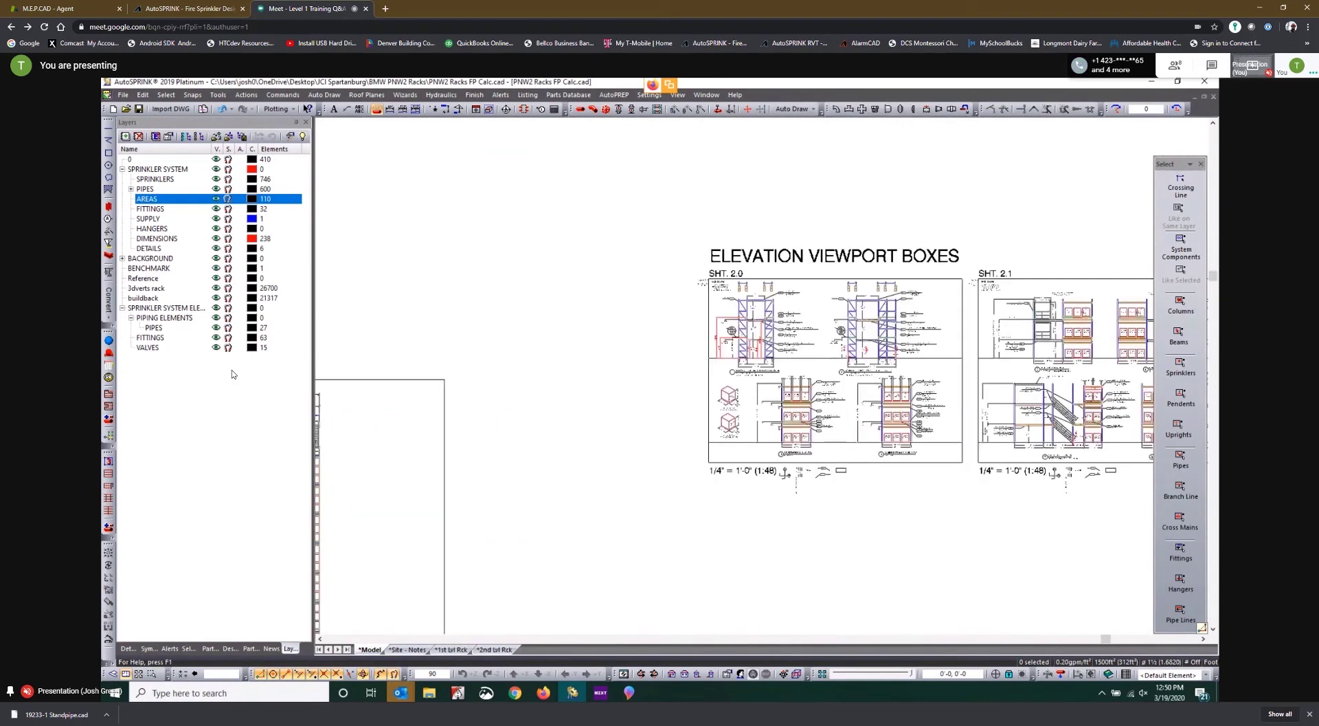
scroll(232, 374, "up", 3)
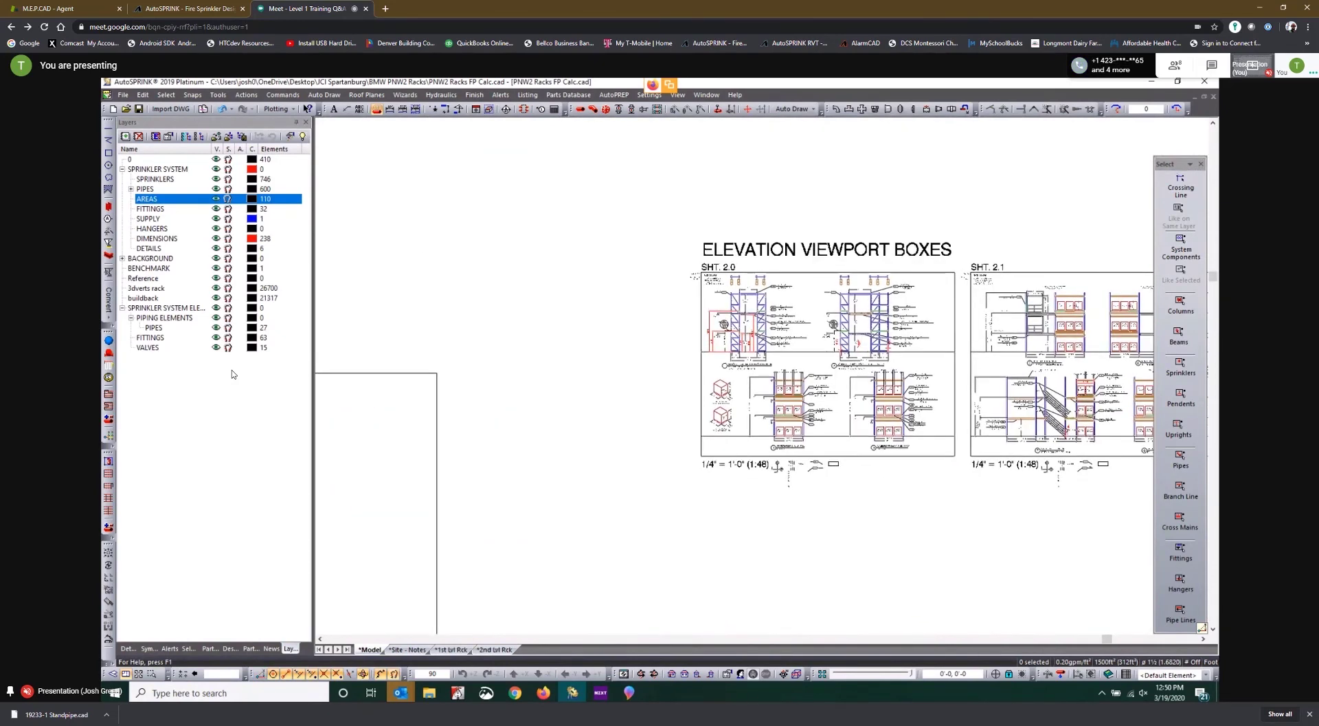
scroll(231, 374, "up", 3)
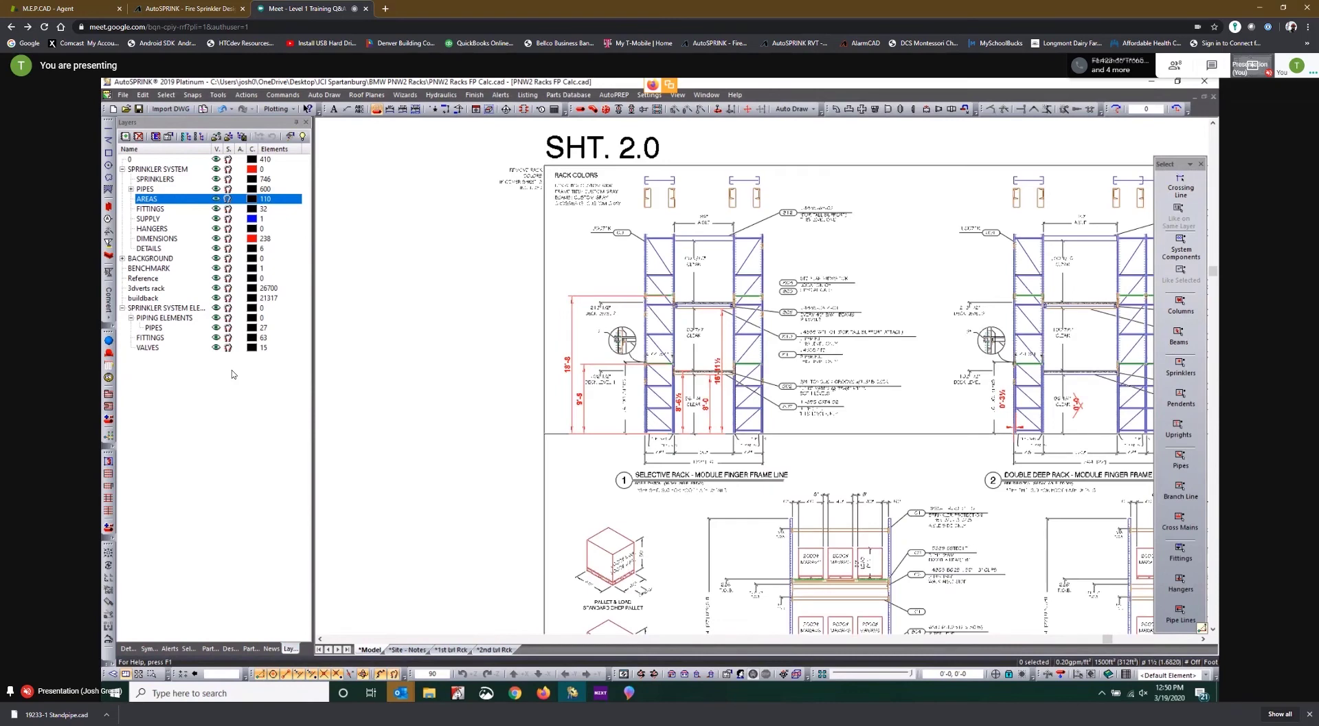
middle_click_drag(1079, 475, 510, 474)
scroll(510, 474, "down", 2)
scroll(232, 374, "up", 1)
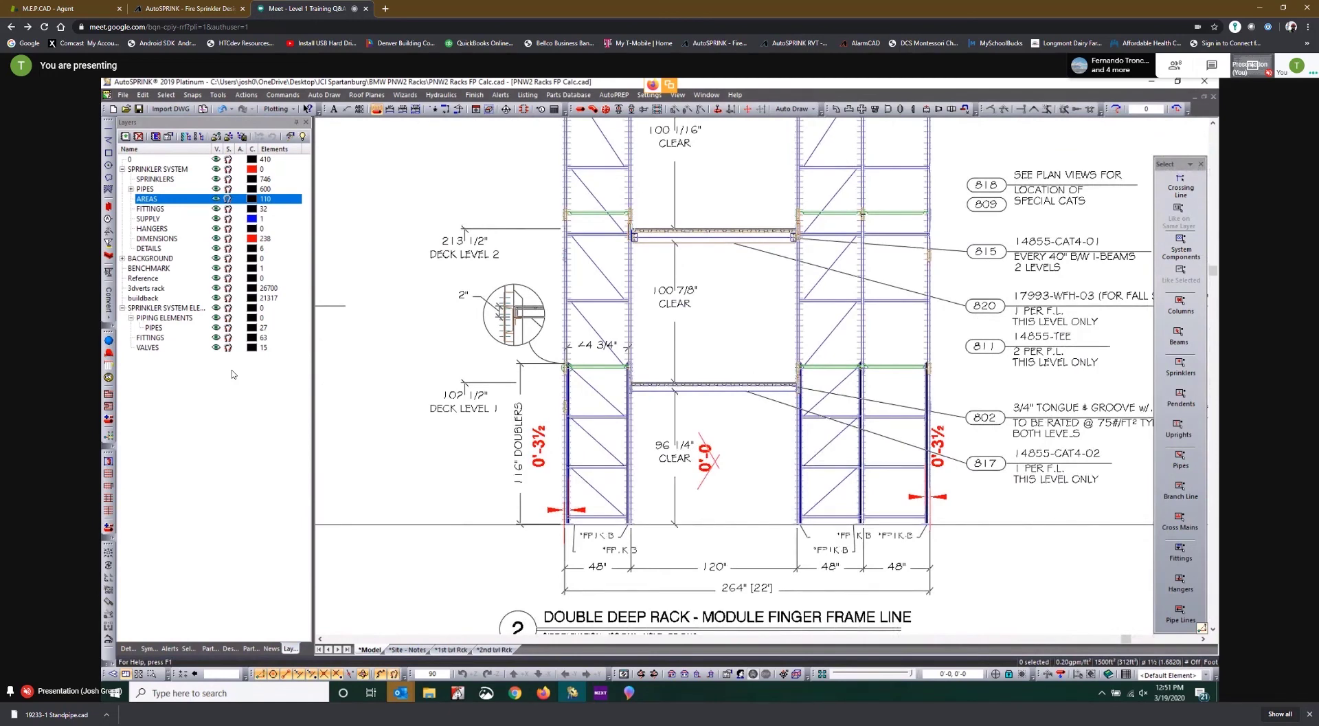
Inspect the two deck levels and the horizontal frame members above them in the Double Deep Rack elevation, leaving nothing selected
left_click(707, 387)
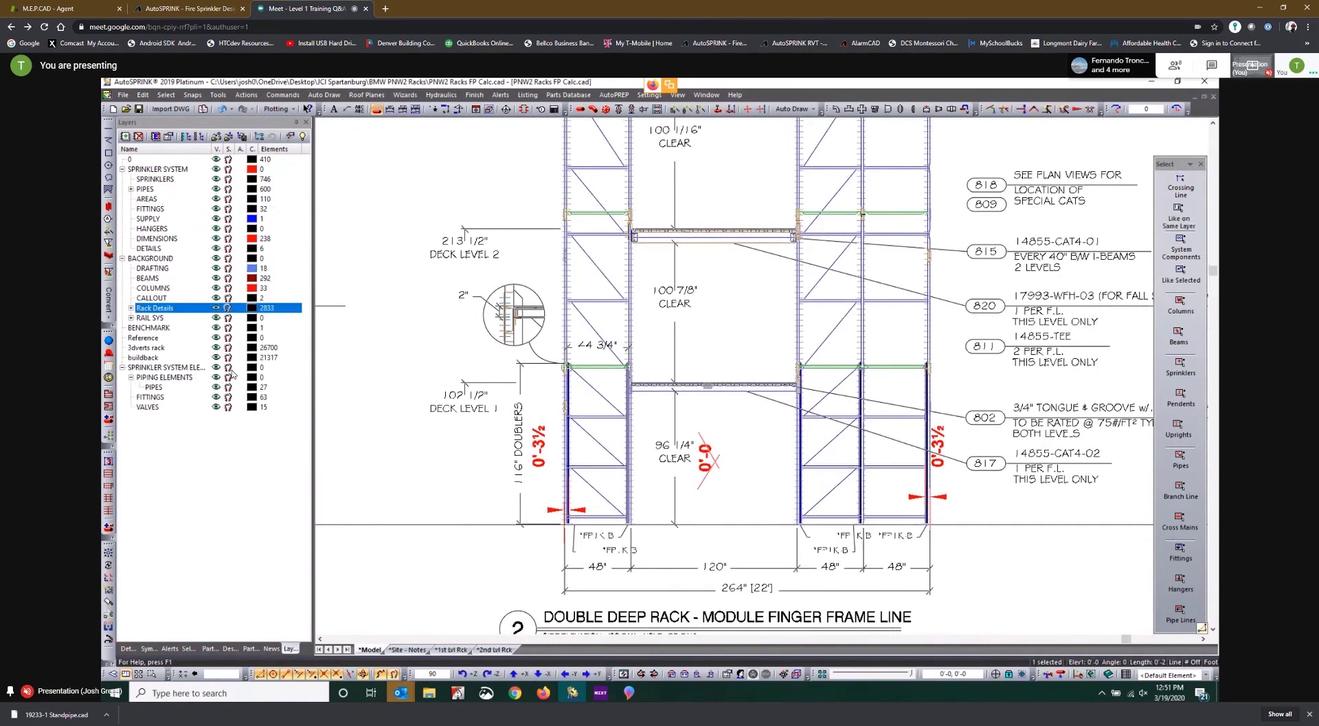
left_click(716, 230)
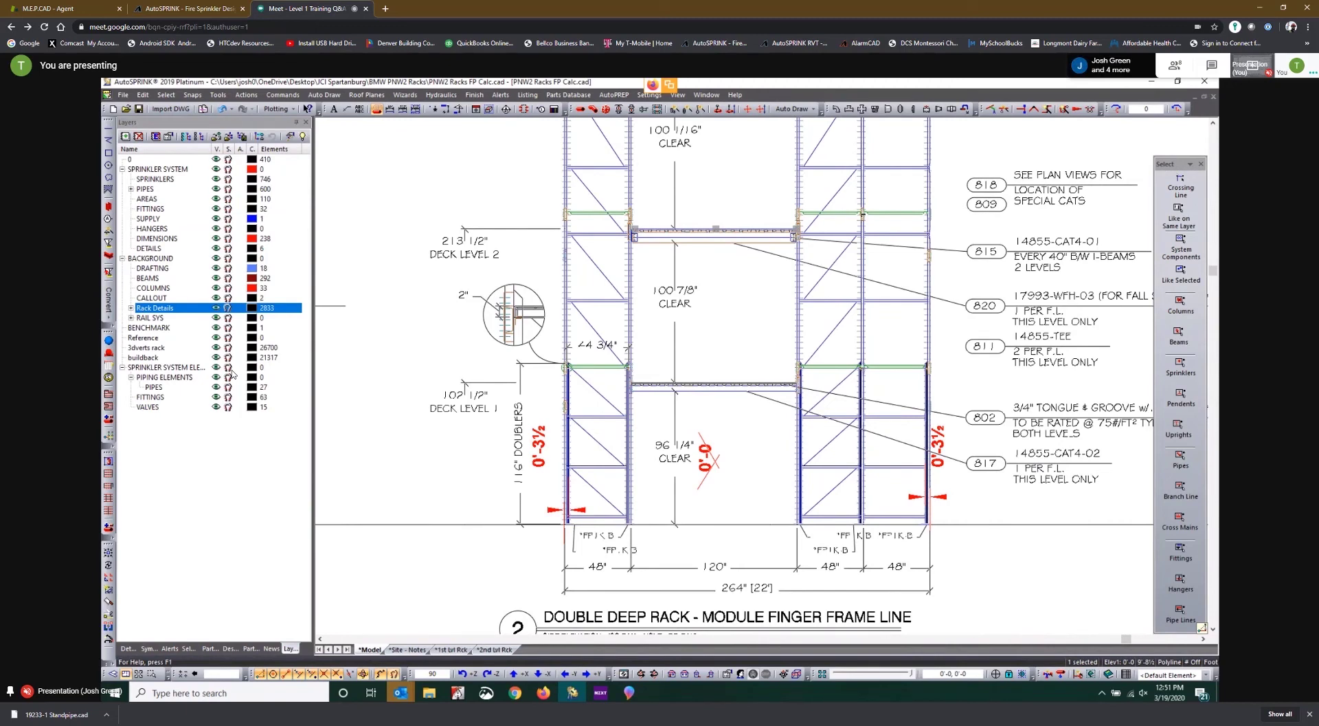
left_click(598, 367)
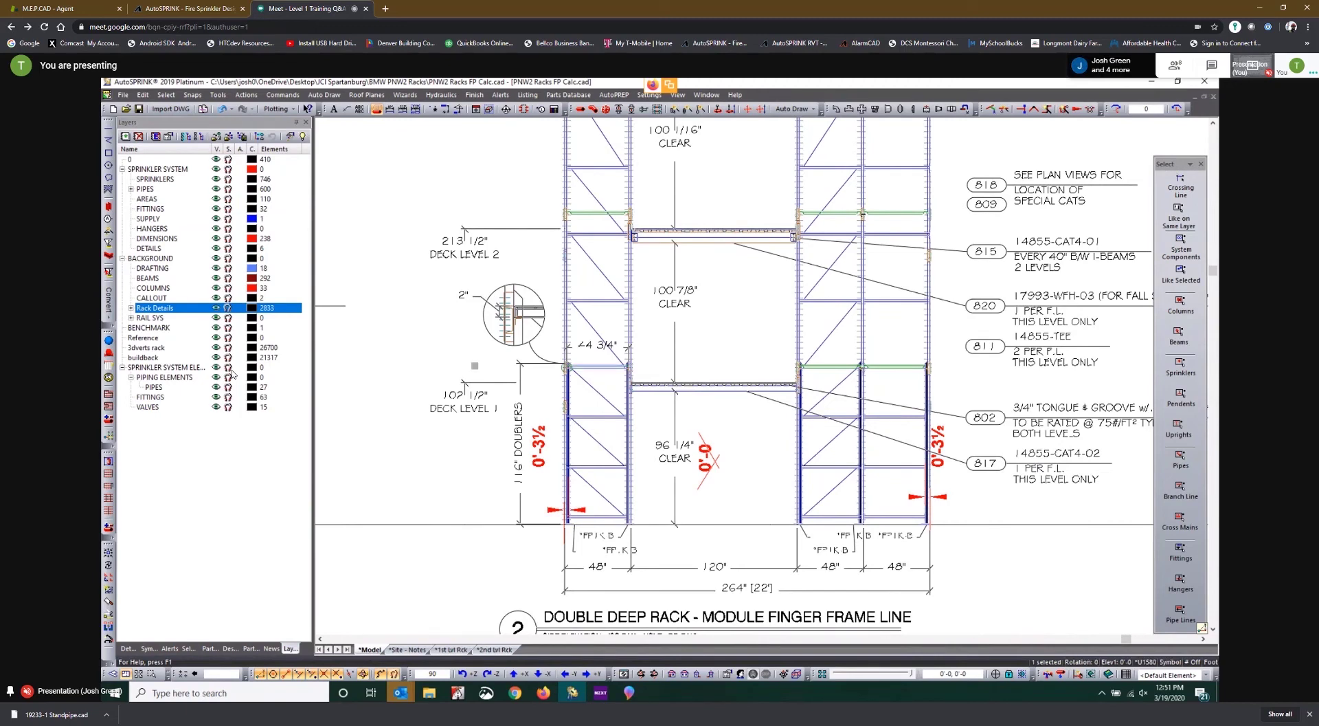
left_click(598, 213)
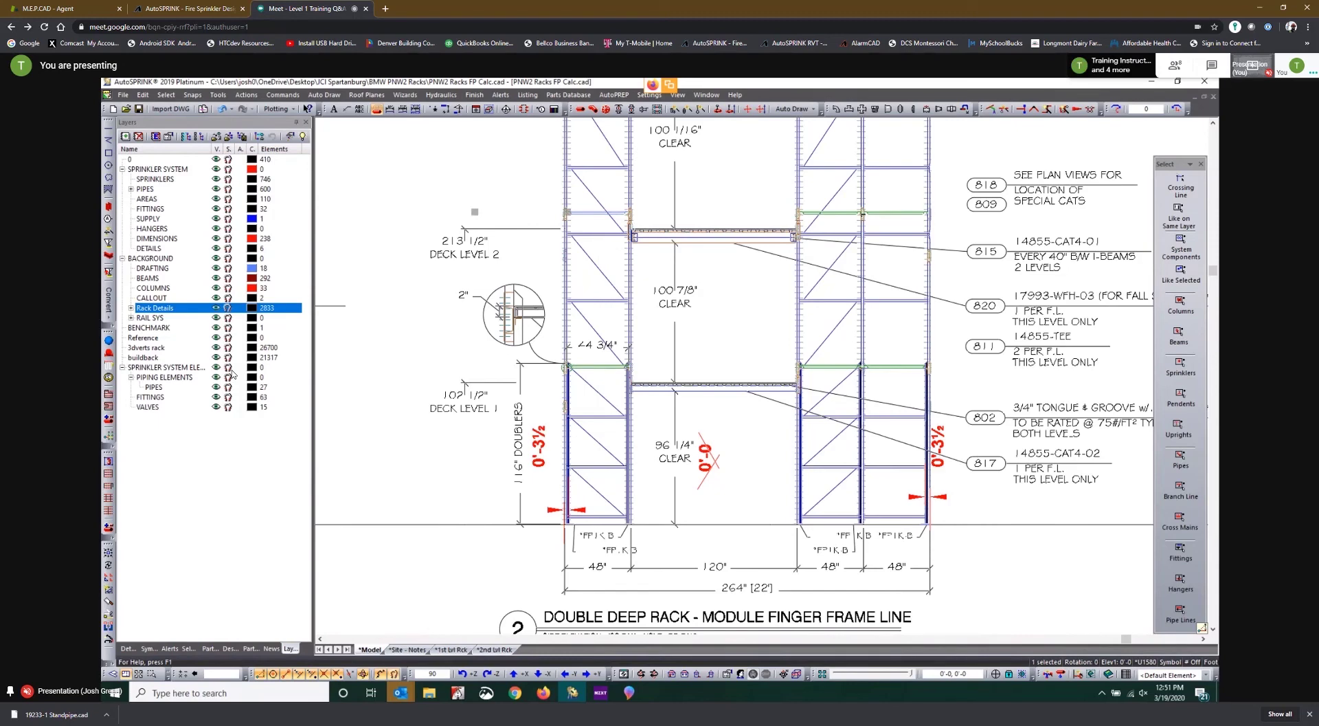
left_click(597, 366)
left_click(830, 366)
left_click(830, 213)
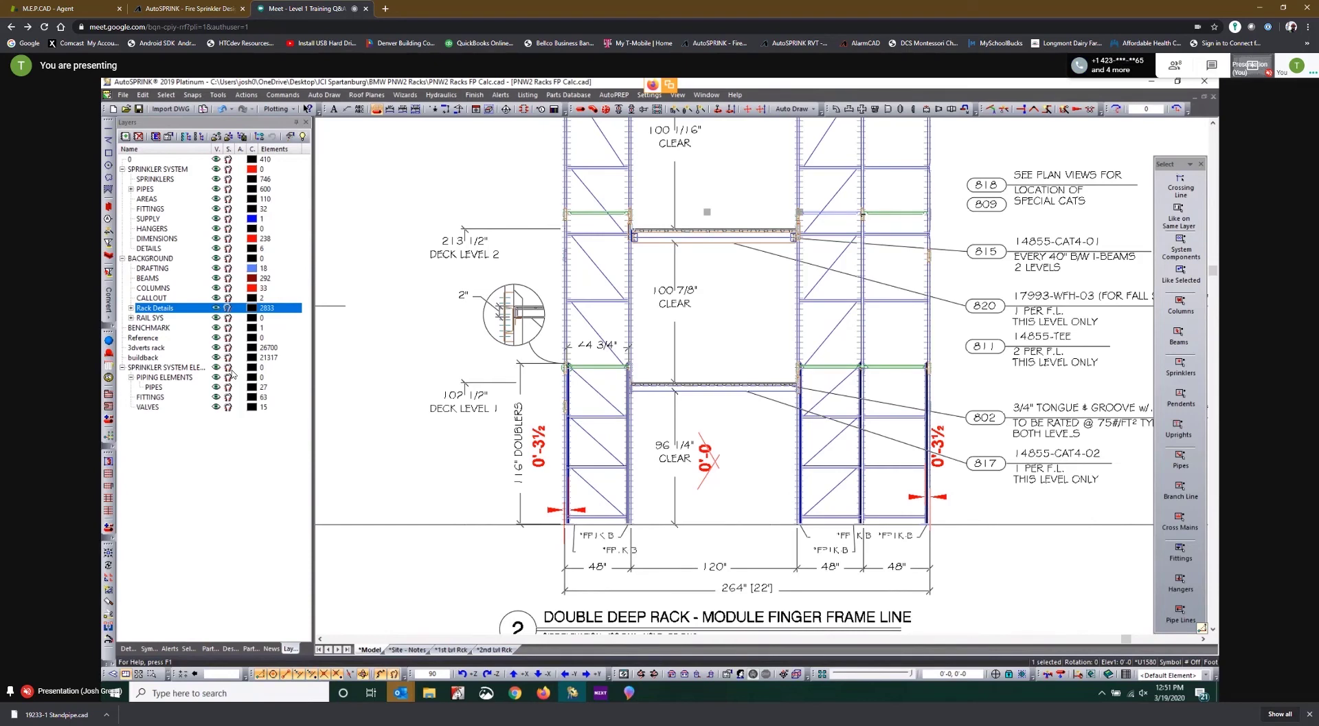
key("Escape")
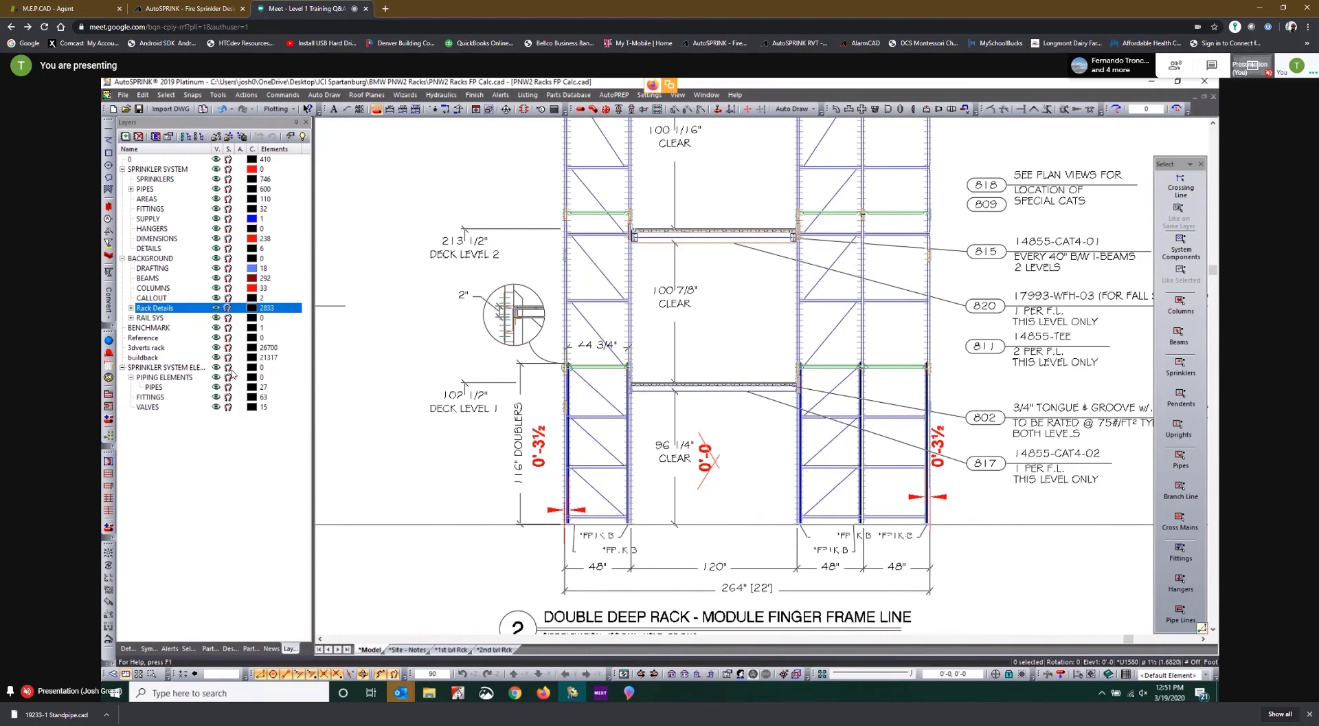
Examine the level 2 rack plan beside the building and clear the selection of its symbol
scroll(592, 437, "down", 1)
scroll(770, 375, "down", 5)
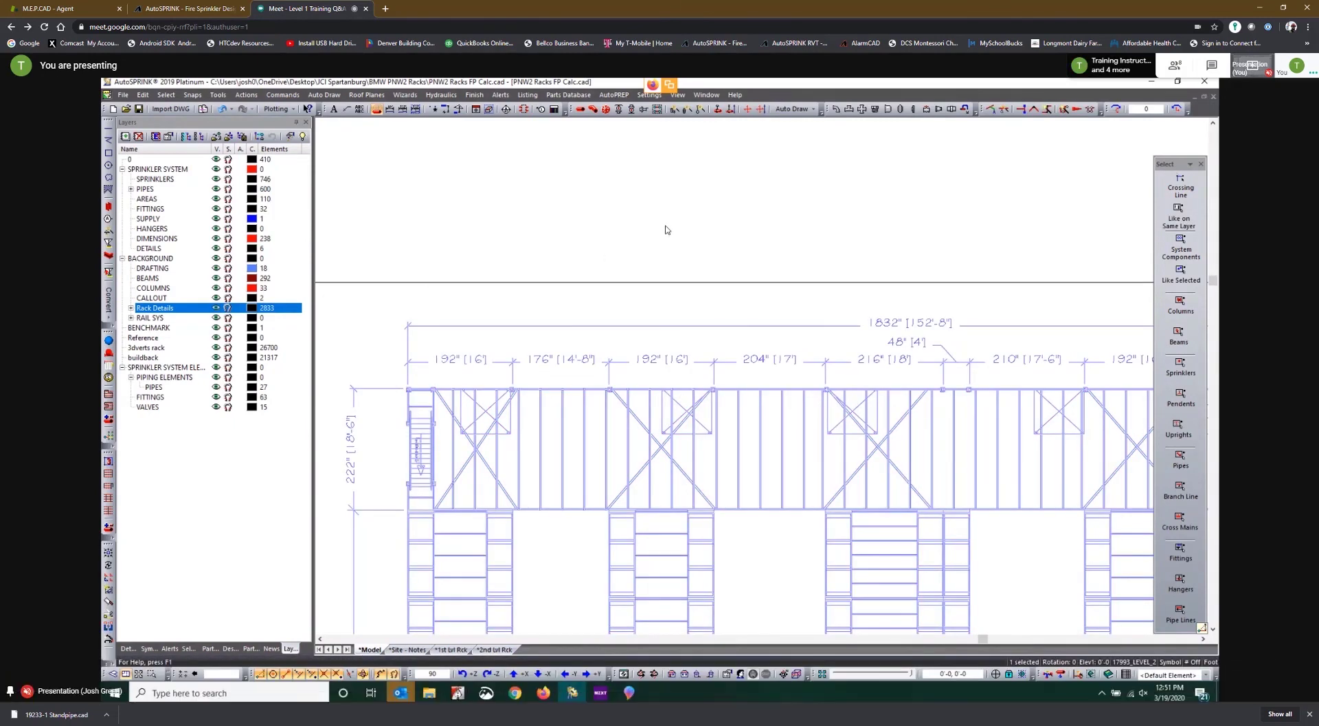
key("Escape")
scroll(508, 408, "down", 2)
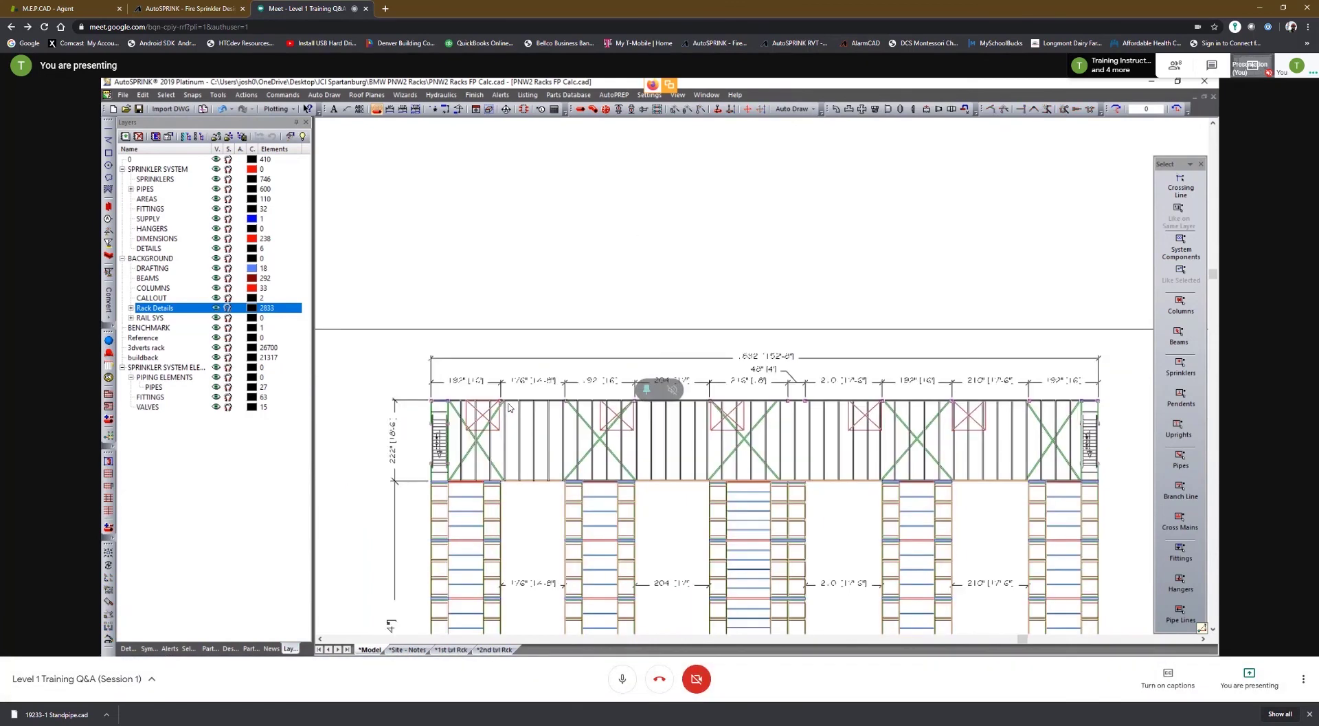
scroll(508, 407, "down", 2)
scroll(559, 303, "down", 2)
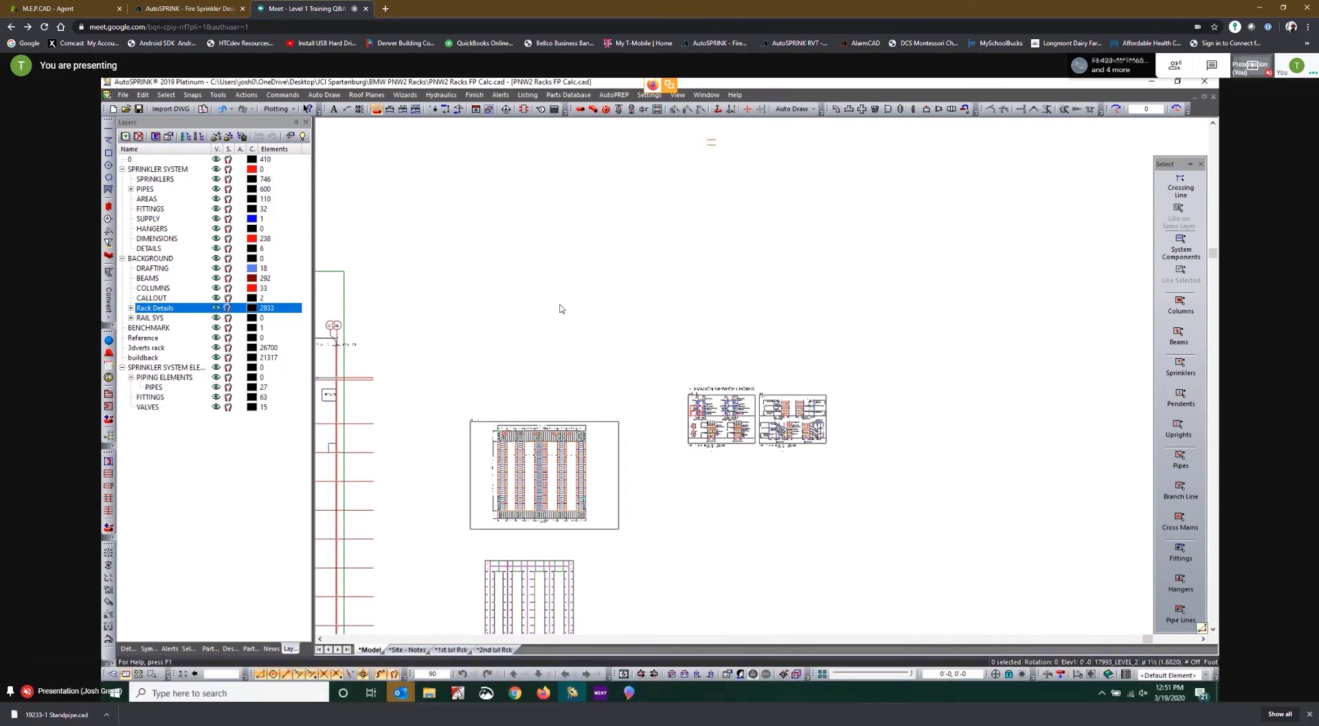
scroll(560, 308, "down", 1)
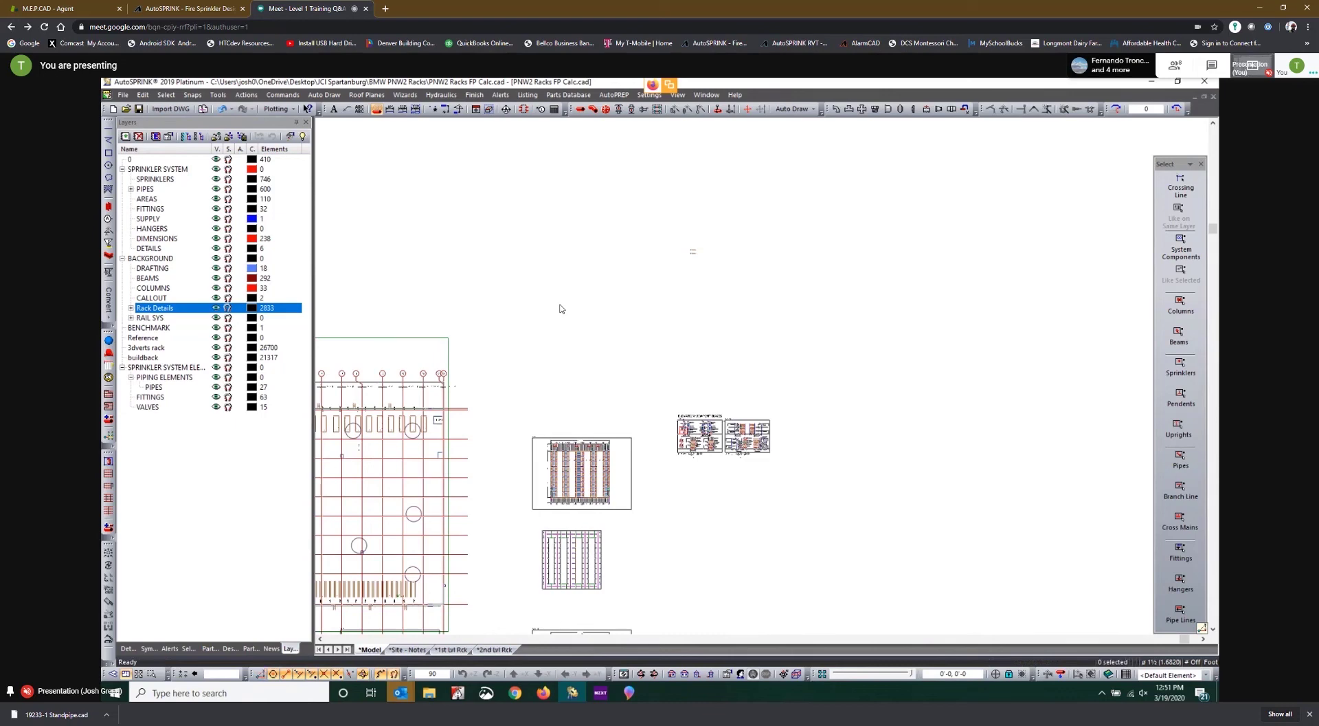
Examine the complete piped rack layout inside the building plan, including its rack rows and connecting end platforms
scroll(560, 309, "up", 3)
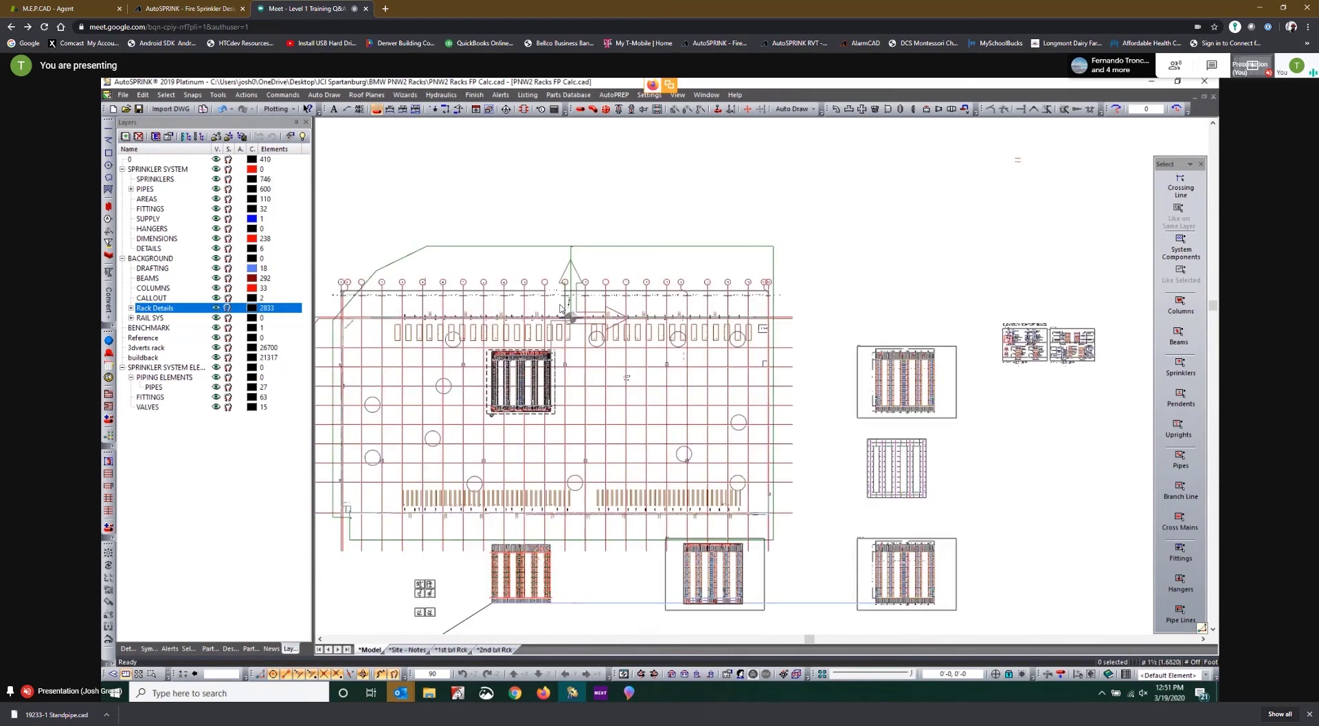
scroll(560, 308, "up", 5)
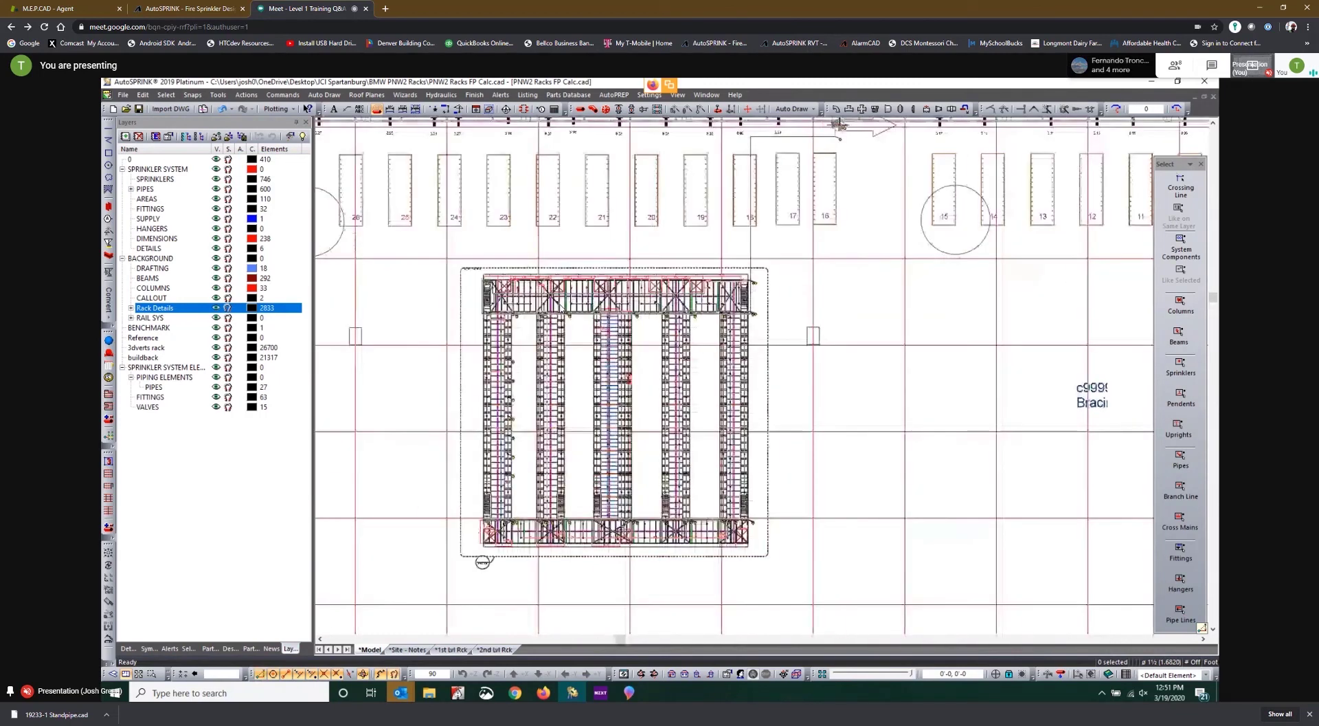
scroll(560, 309, "up", 2)
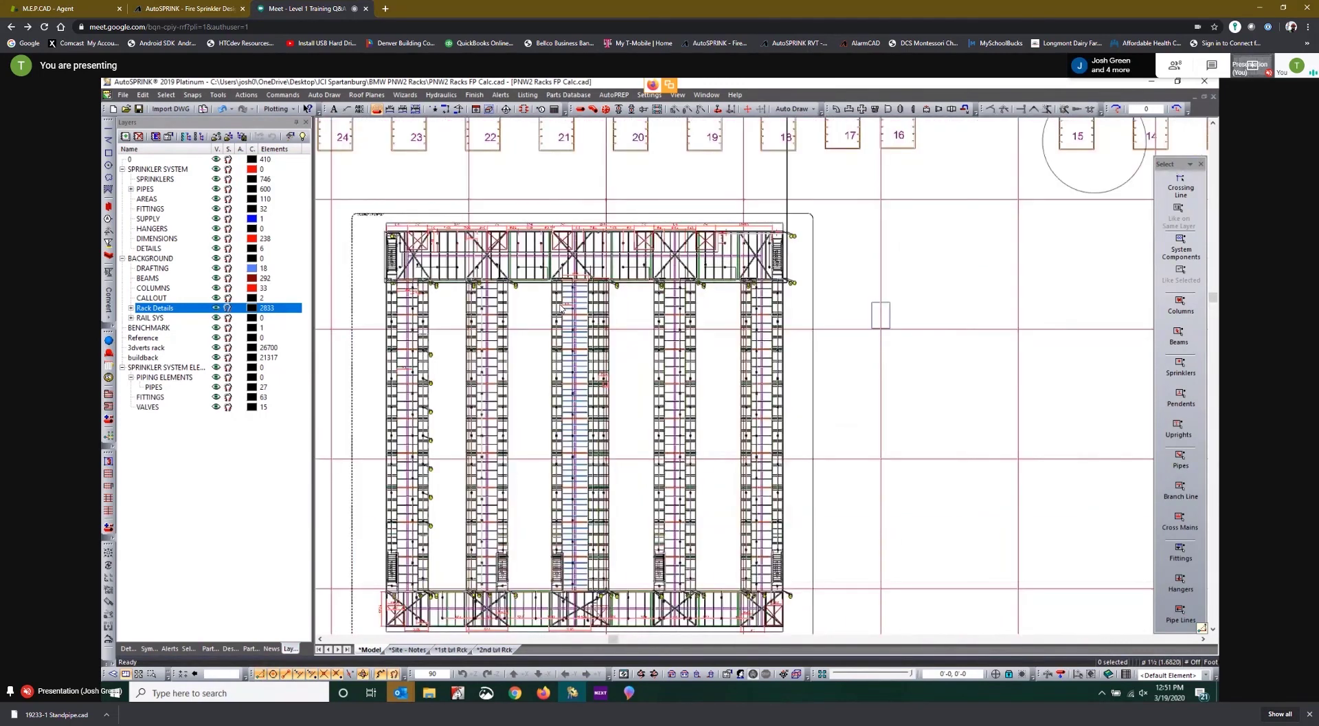
middle_click_drag(560, 308, 588, 256)
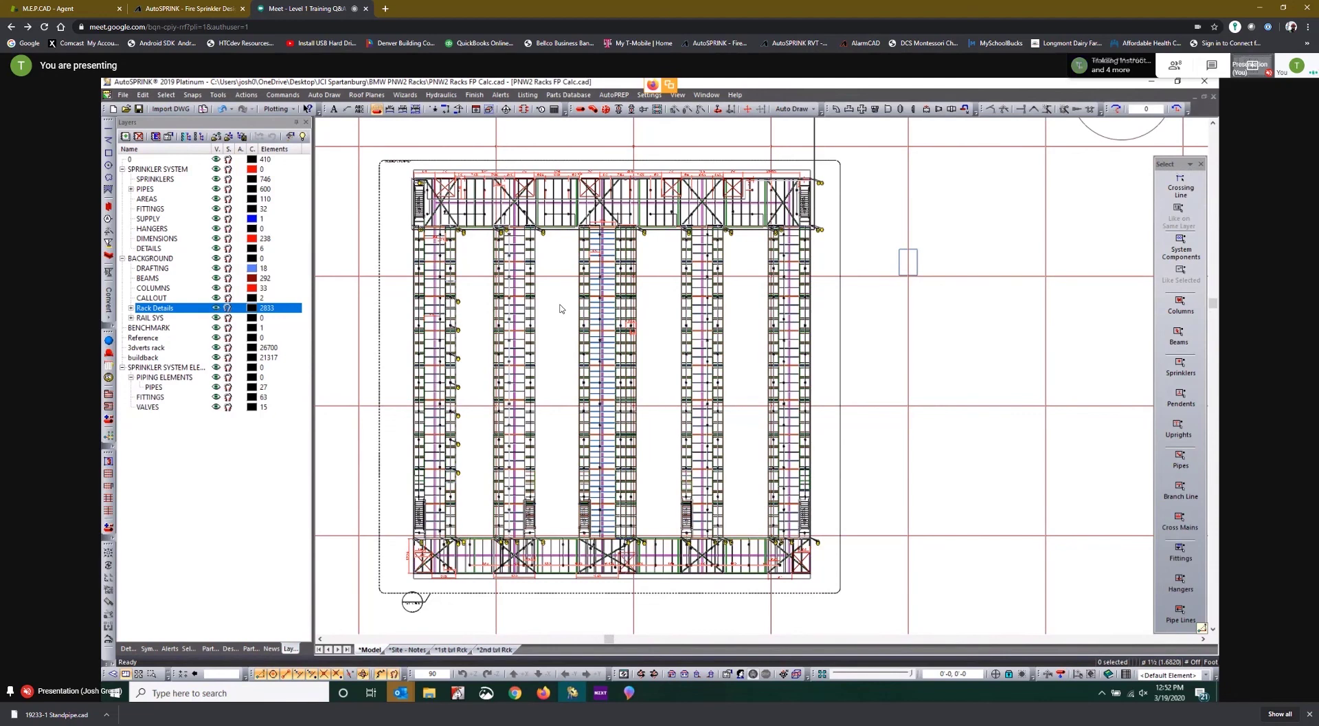
scroll(560, 308, "up", 2)
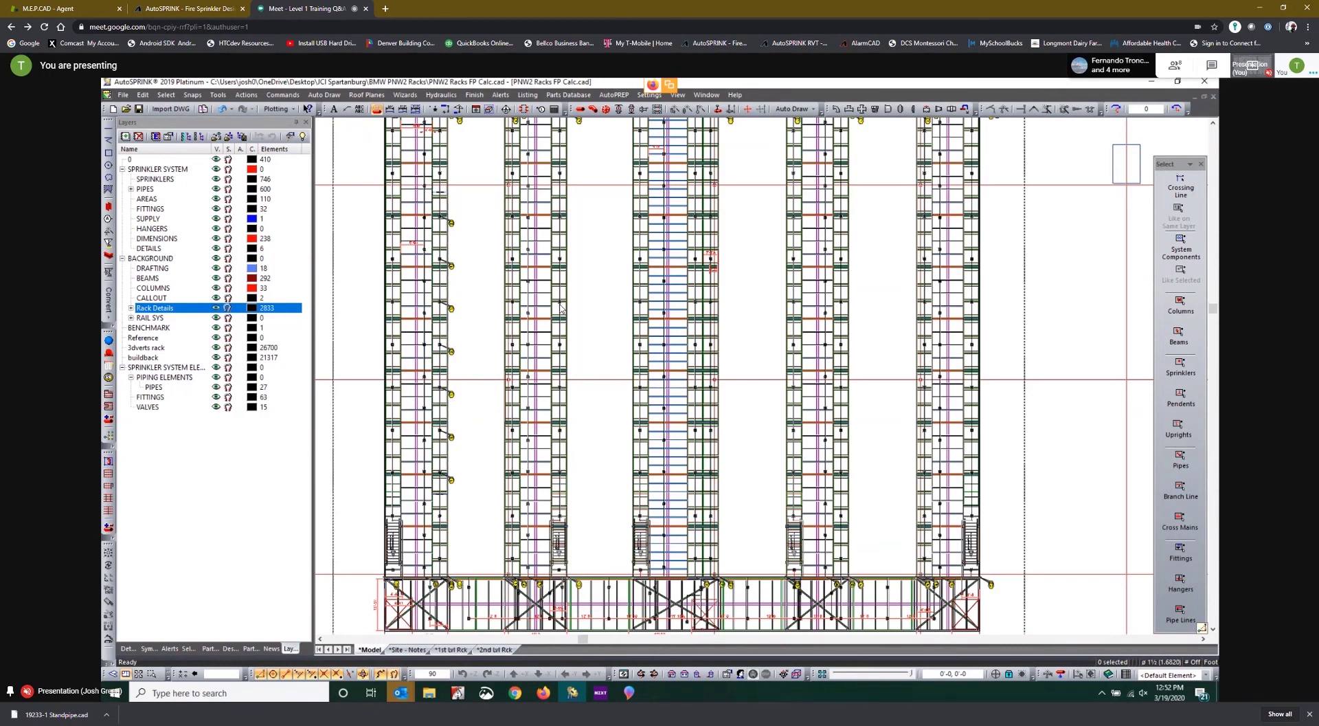
scroll(560, 309, "down", 1)
scroll(560, 308, "down", 2)
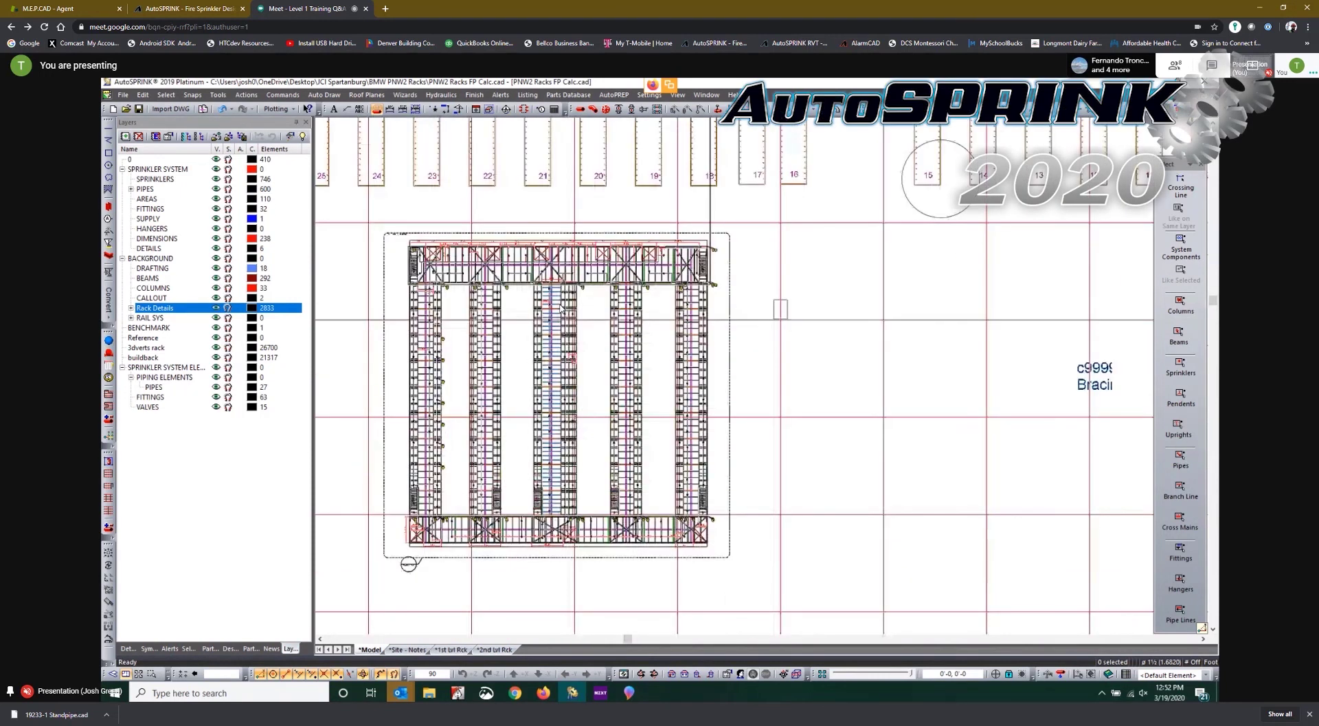